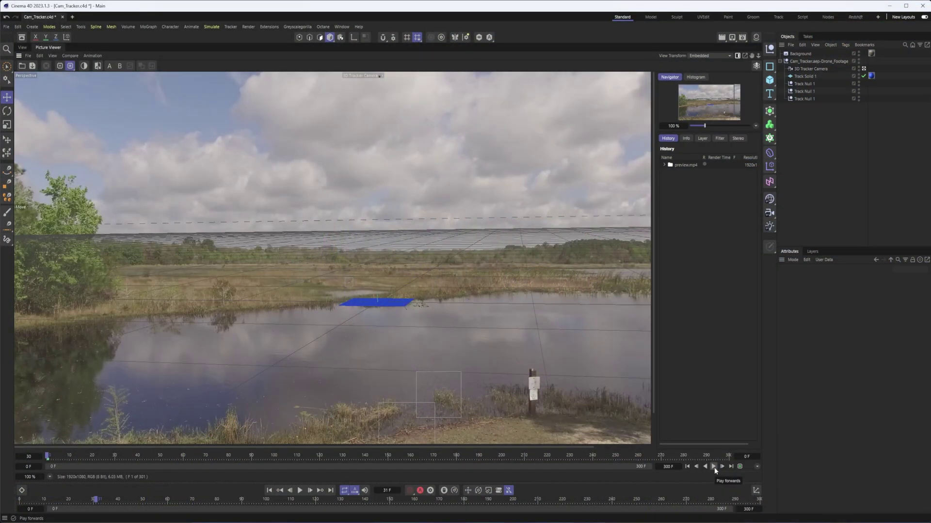
# Play the tracked marsh footage to about frame 222 to check the plane, then switch to After Effects
pyautogui.click(714, 468)
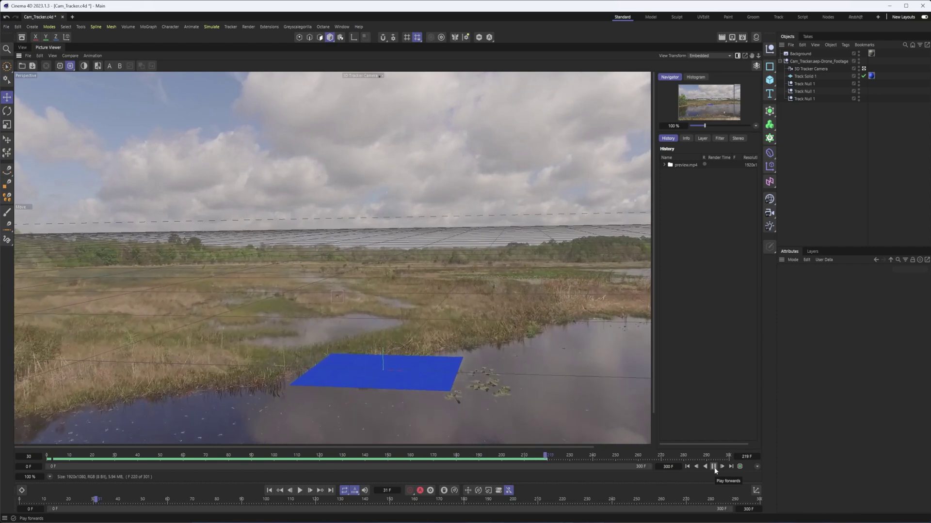
pyautogui.click(714, 467)
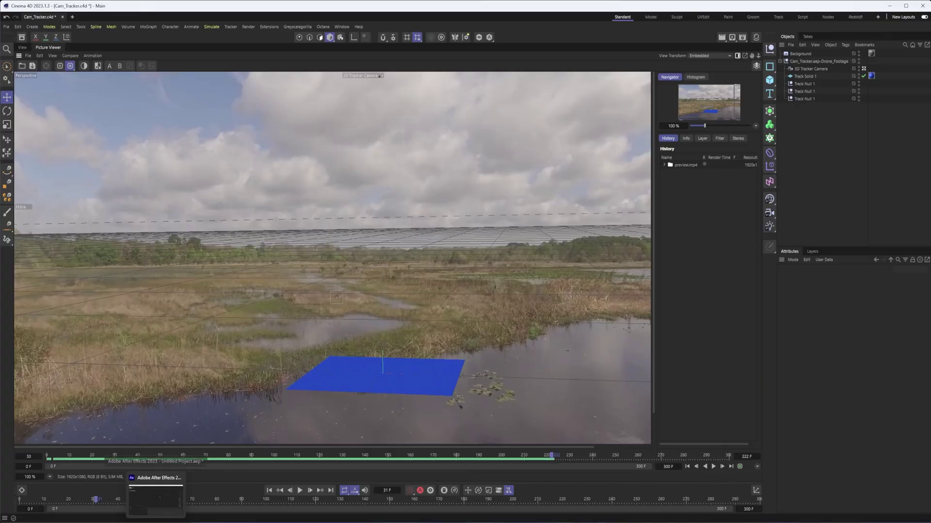
pyautogui.click(156, 499)
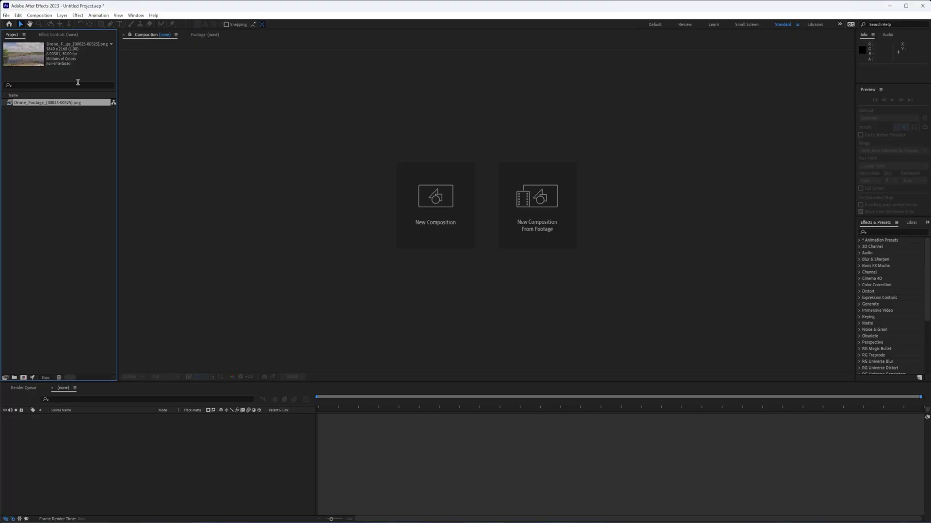
pyautogui.doubleClick(46, 104)
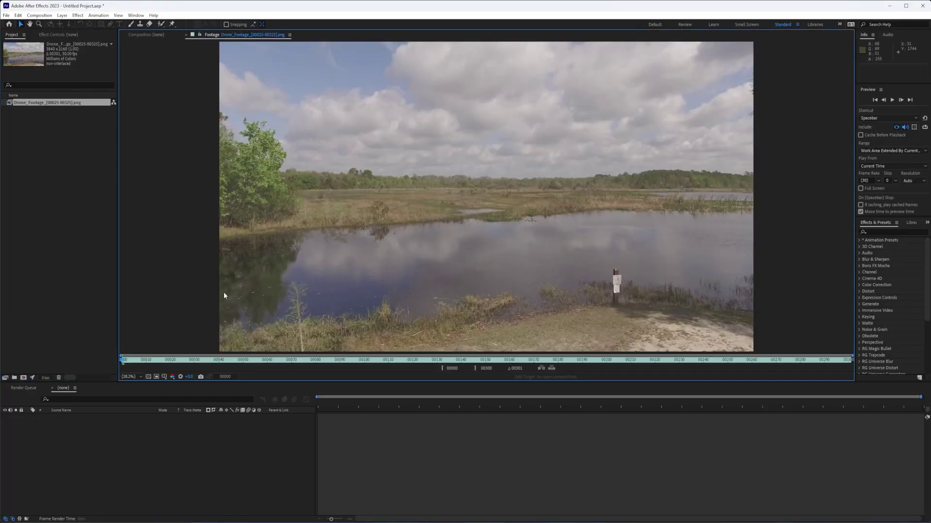
pyautogui.click(160, 360)
pyautogui.moveTo(160, 360); pyautogui.dragTo(167, 335)
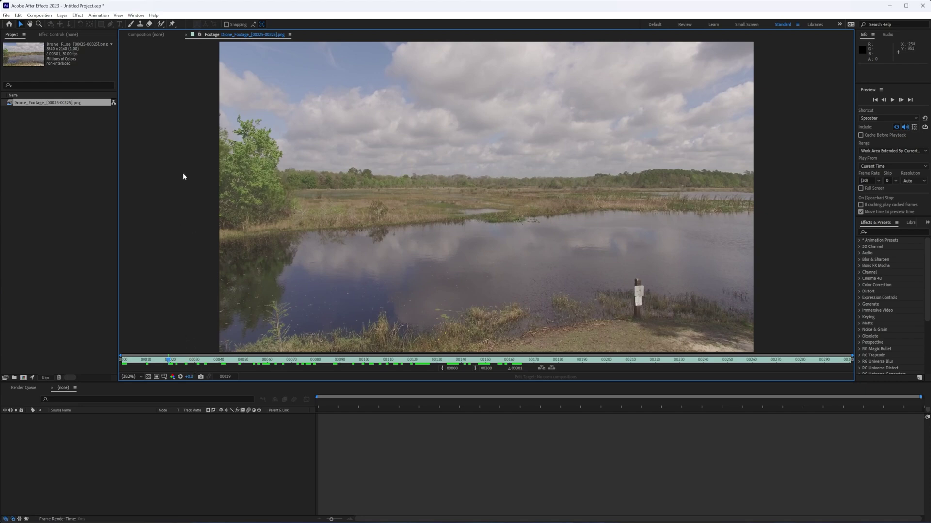
pyautogui.click(159, 36)
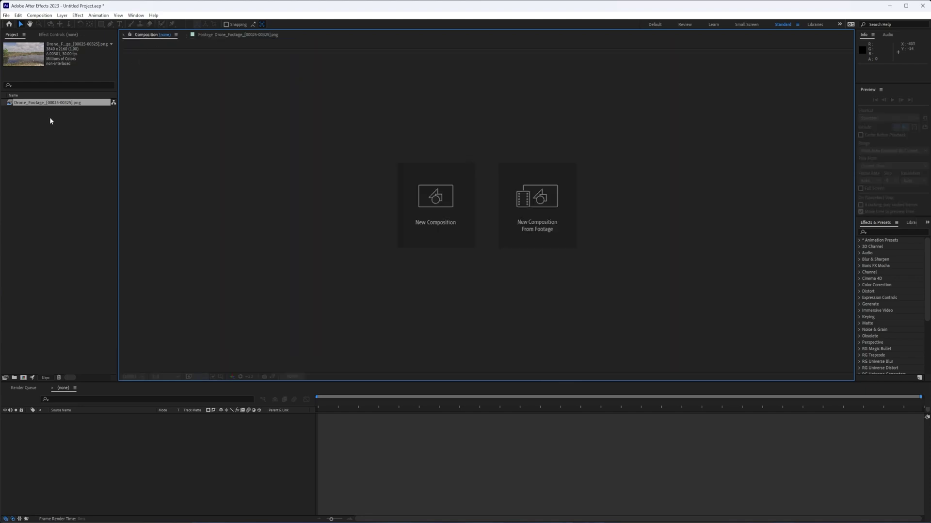
# Build a Drone_Footage composition from the drone image sequence
pyautogui.moveTo(46, 102); pyautogui.dragTo(31, 378)
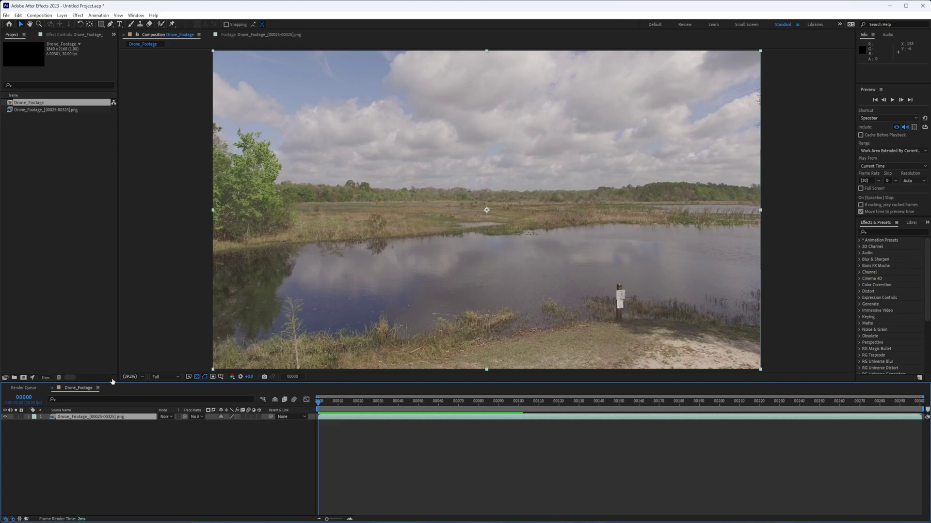
pyautogui.click(95, 16)
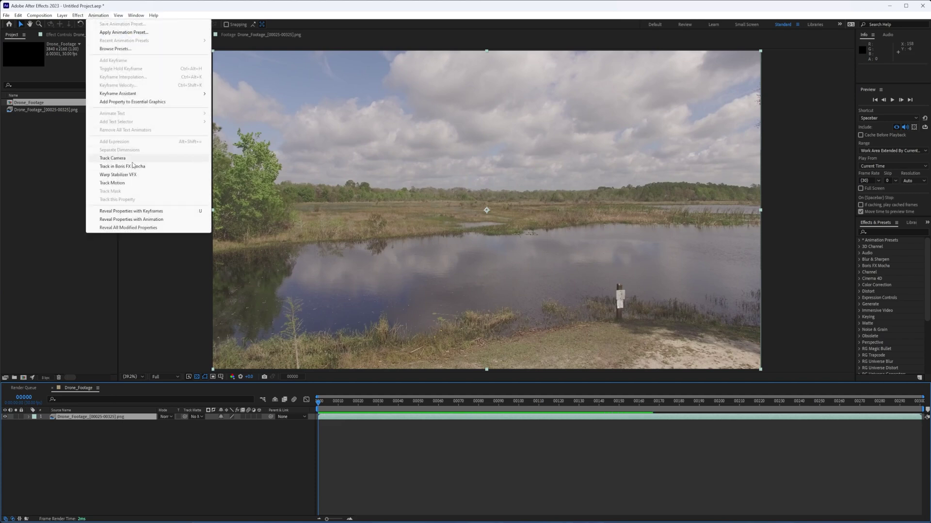
# Apply Track Camera to the drone footage layer, keeping the Fixed Angle of View shot type
pyautogui.click(132, 160)
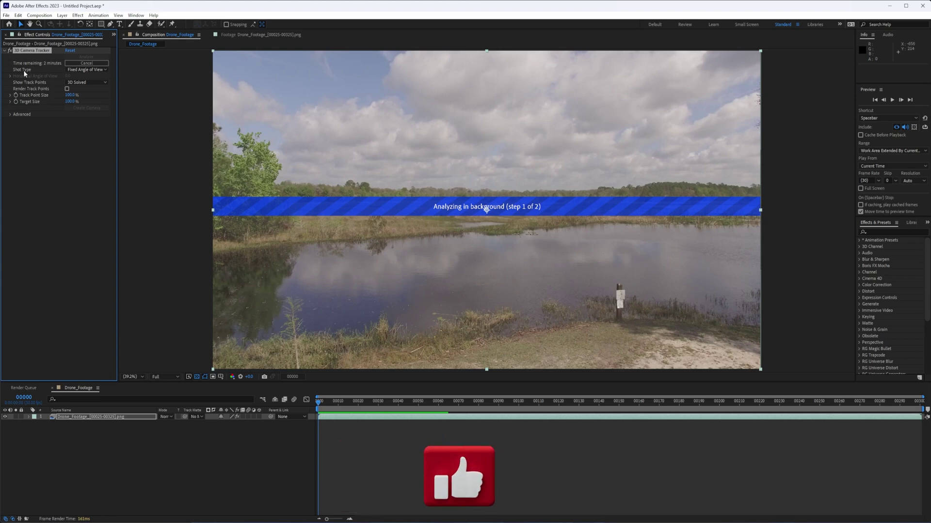
pyautogui.click(87, 70)
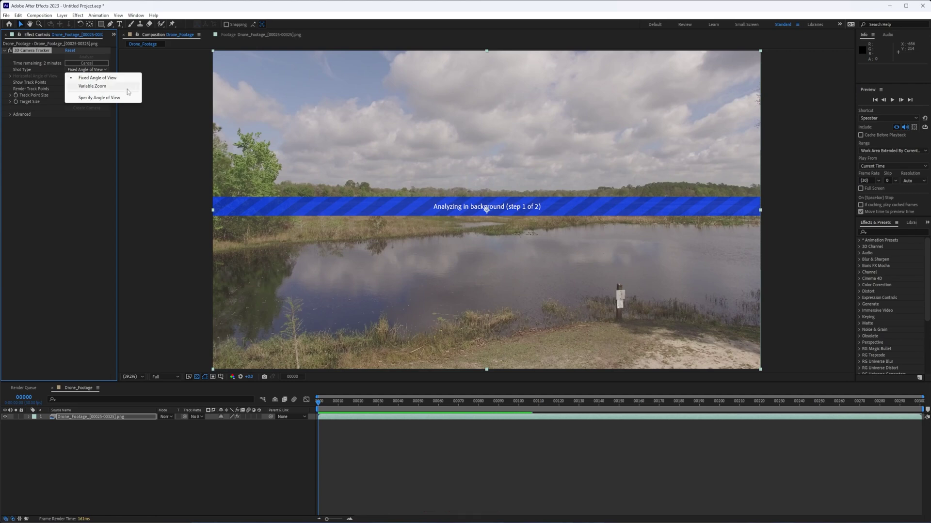
pyautogui.click(55, 173)
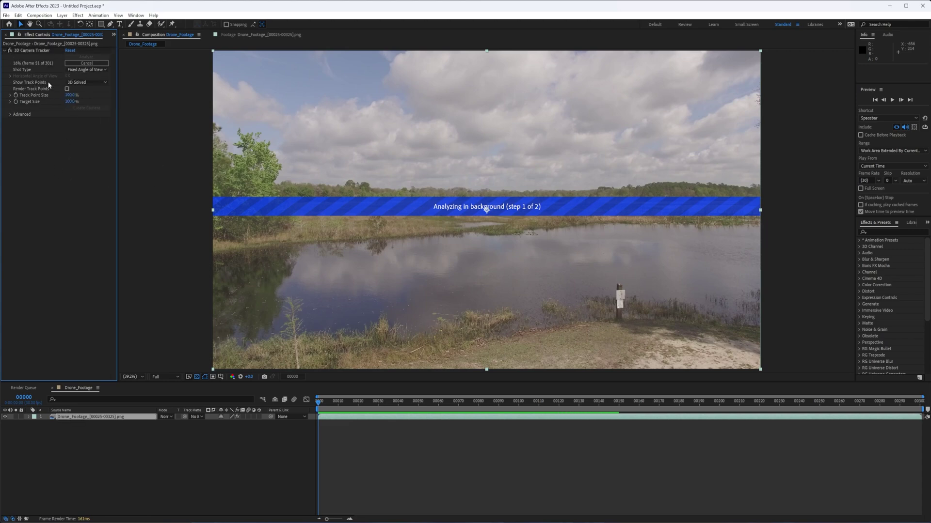
# Keep Auto Detect as the advanced solve method and let the solve finish at 0.65-pixel error
pyautogui.click(11, 115)
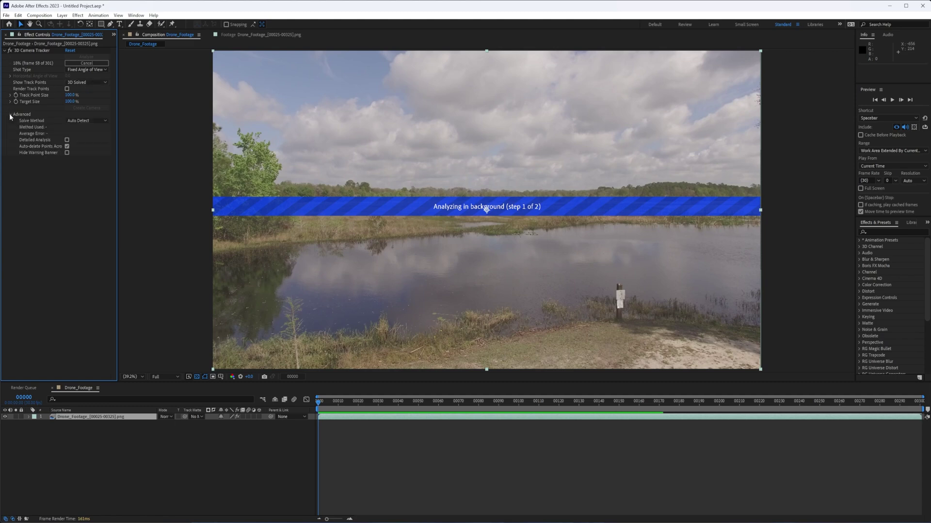
pyautogui.click(97, 121)
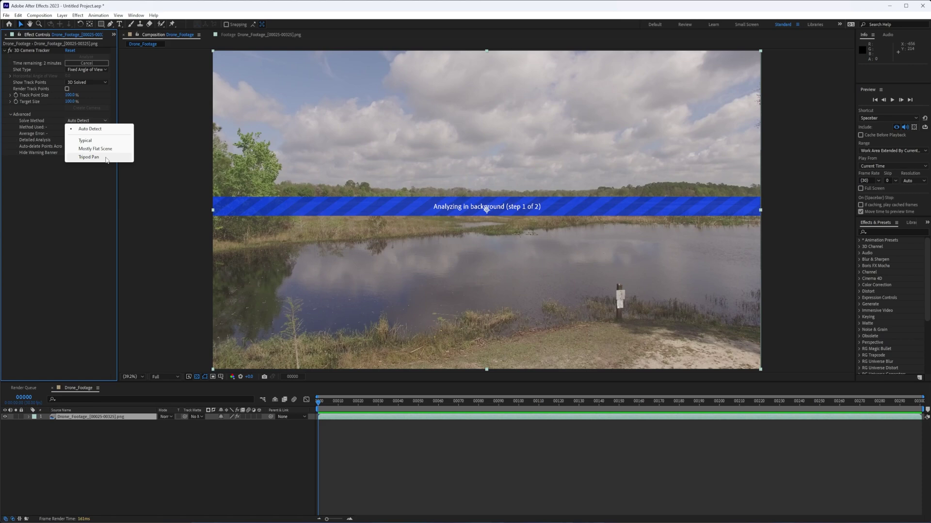
pyautogui.click(82, 180)
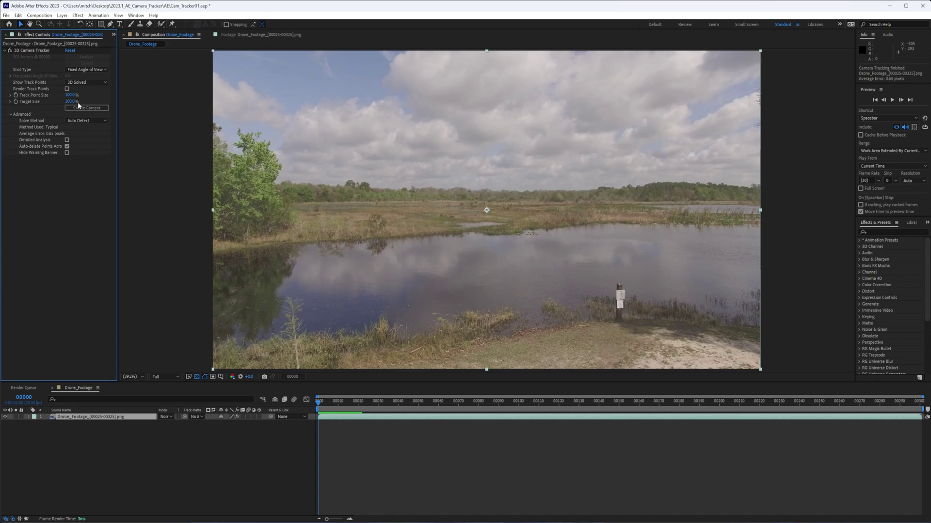
# Display the 3D Camera Tracker's solved track points over the marsh and test the target placement
pyautogui.click(82, 107)
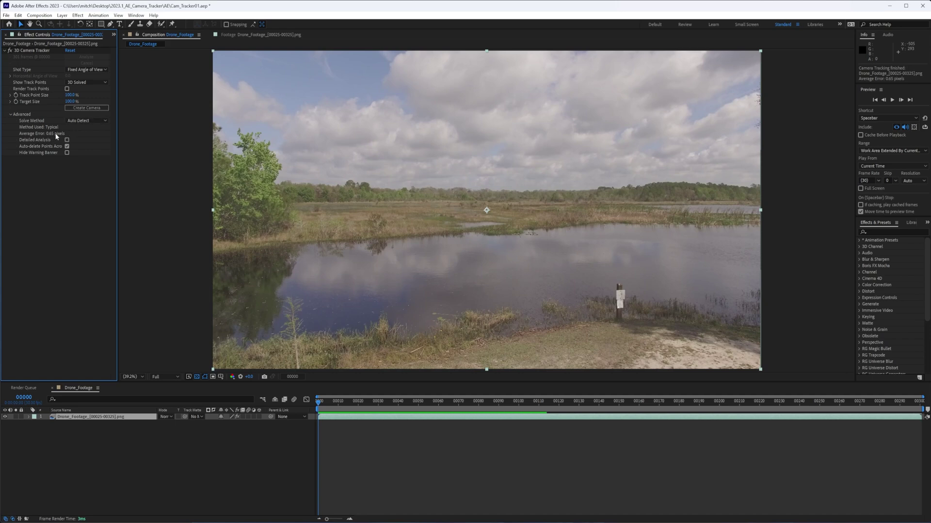
pyautogui.click(37, 51)
pyautogui.click(257, 324)
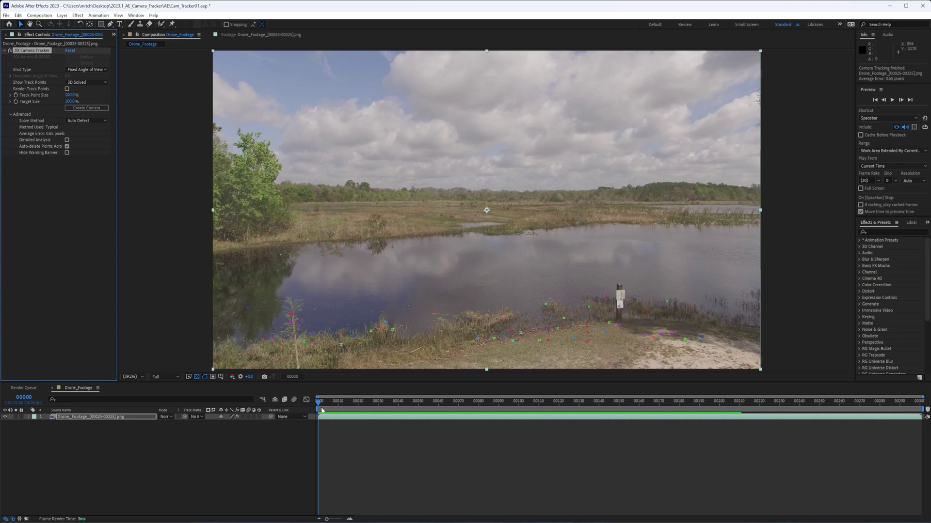
pyautogui.moveTo(521, 332)
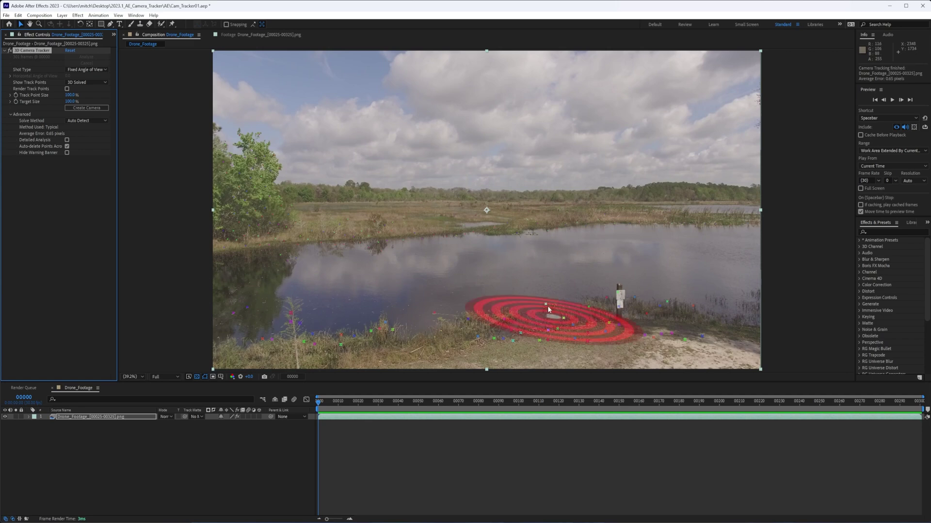
pyautogui.moveTo(547, 307); pyautogui.dragTo(512, 245)
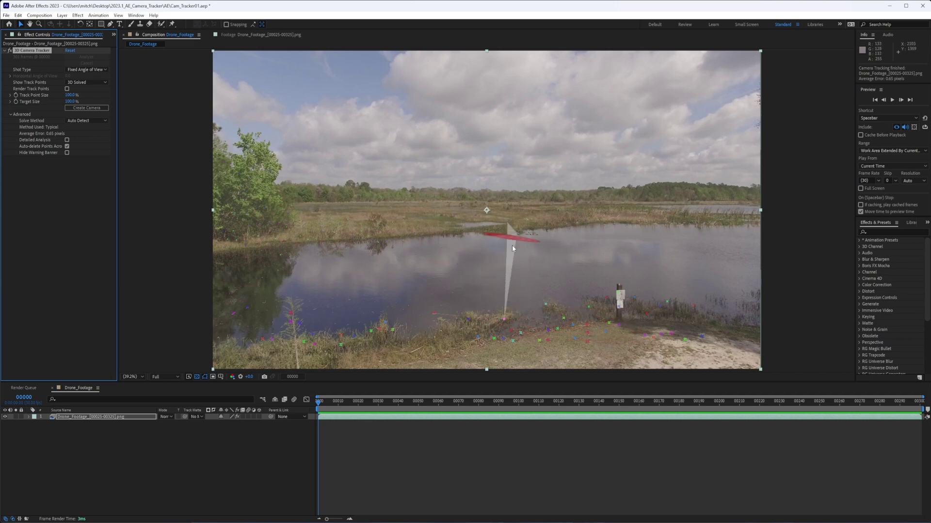
pyautogui.click(320, 402)
# Delete the stray track point near frame 263 and scrub back to an earlier frame
pyautogui.moveTo(320, 402); pyautogui.dragTo(846, 429)
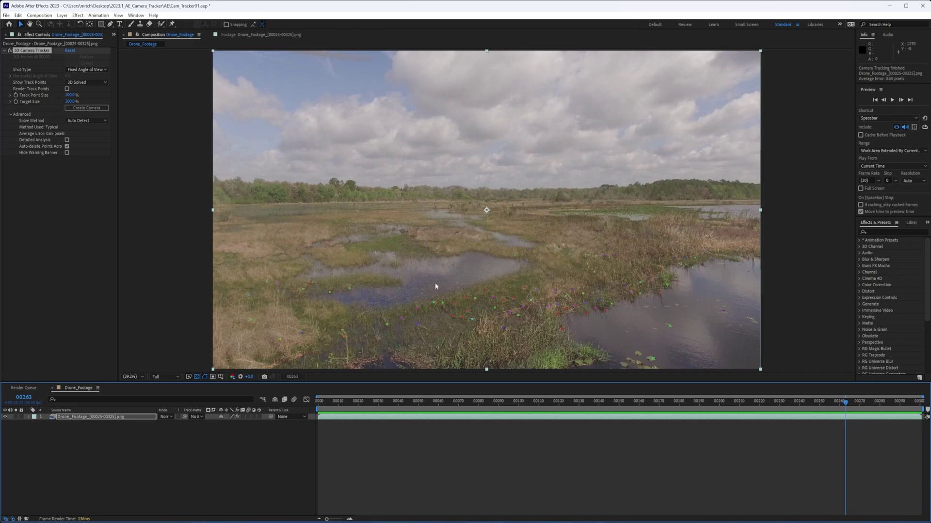
pyautogui.click(434, 303)
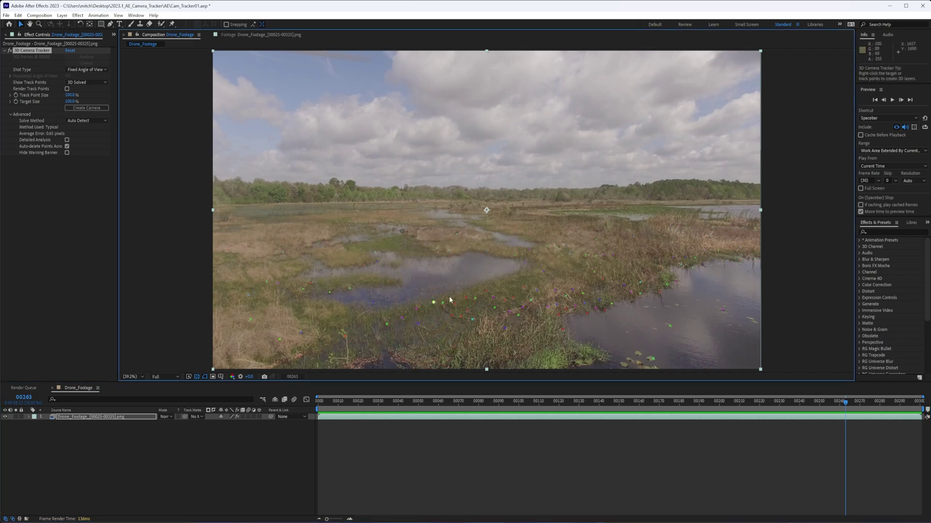
pyautogui.press('Delete')
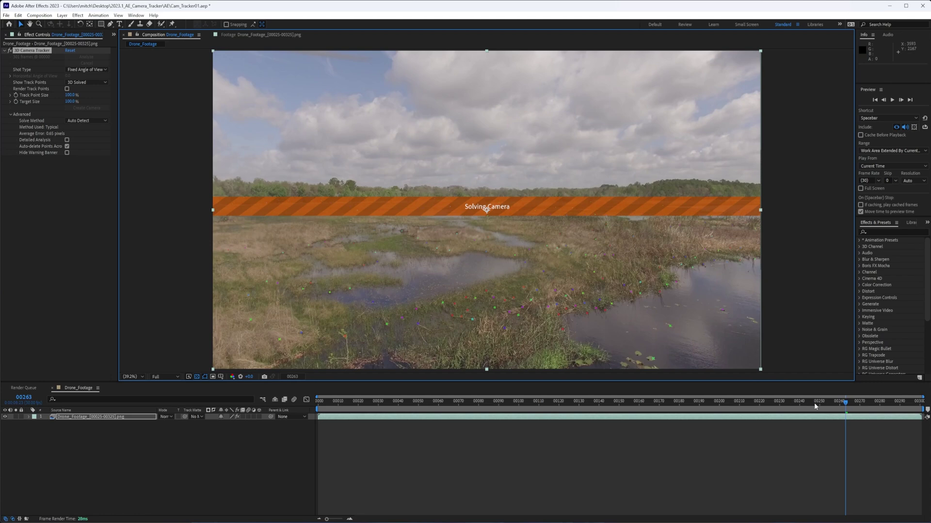
pyautogui.click(845, 403)
pyautogui.moveTo(845, 403); pyautogui.dragTo(777, 428)
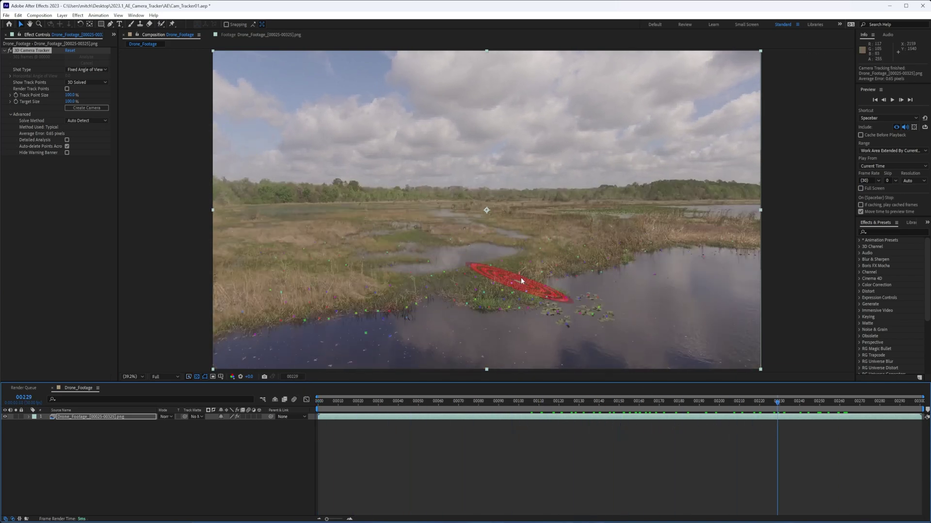
pyautogui.click(491, 244)
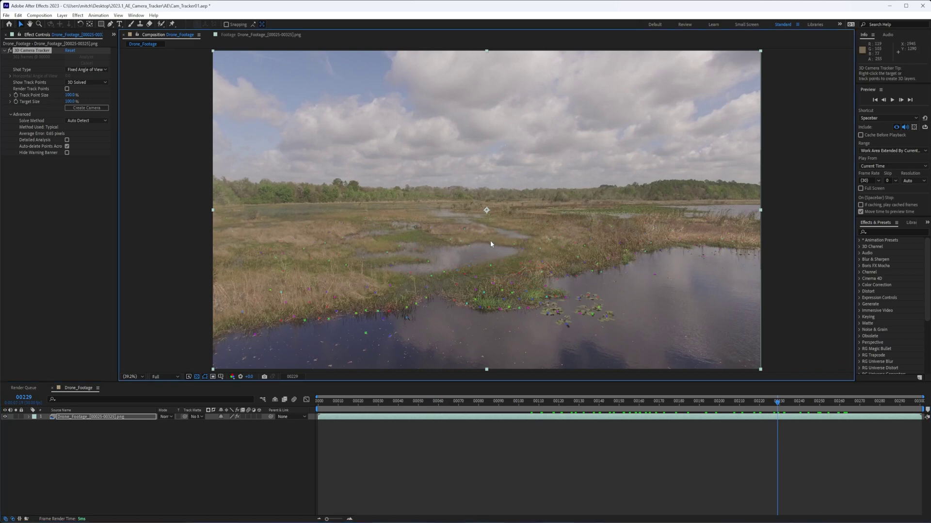
# Lasso a cluster of track points on the foreground marsh and bring up the target's creation options
pyautogui.rightClick(490, 243)
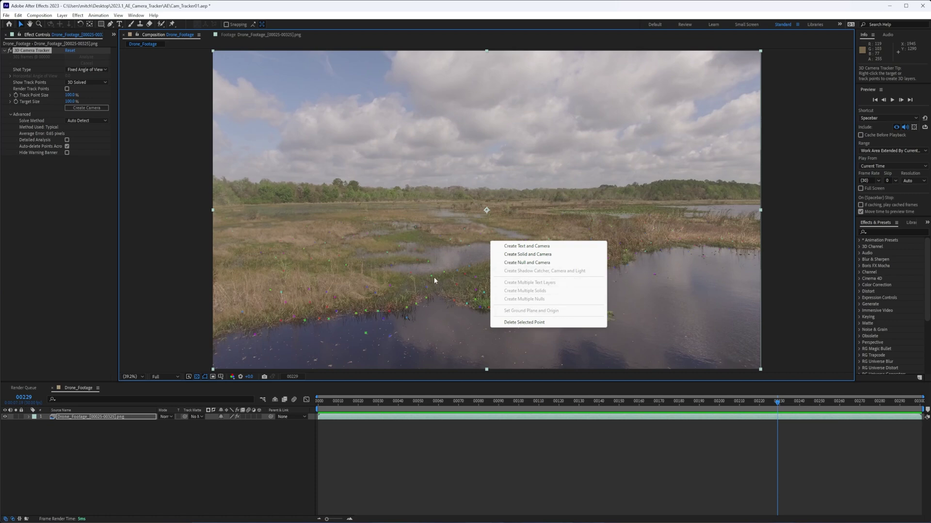
pyautogui.click(464, 328)
pyautogui.moveTo(455, 315)
pyautogui.mouseDown()
pyautogui.moveTo(547, 303)
pyautogui.moveTo(513, 264)
pyautogui.moveTo(446, 273)
pyautogui.moveTo(495, 311)
pyautogui.mouseUp()
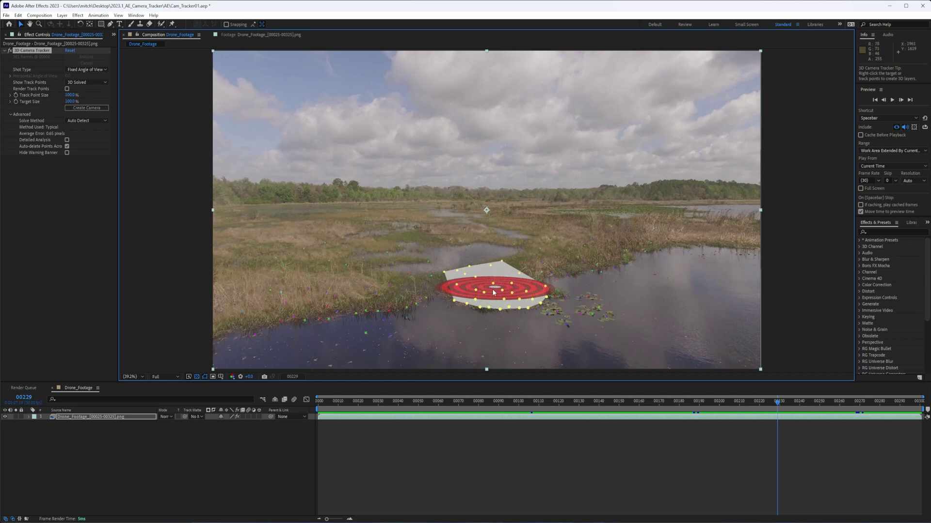
pyautogui.rightClick(493, 292)
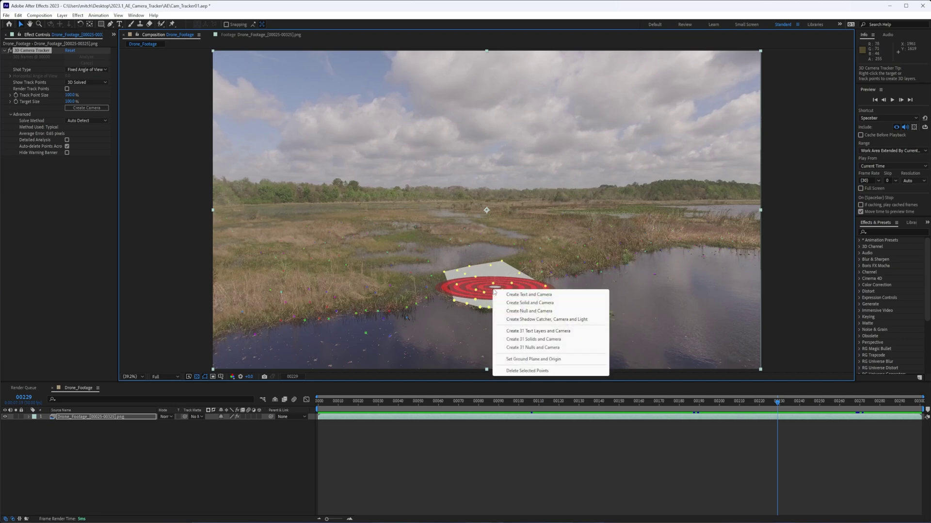
# Set the target as ground plane and origin, then lasso new track points beside the lily pads
pyautogui.click(556, 361)
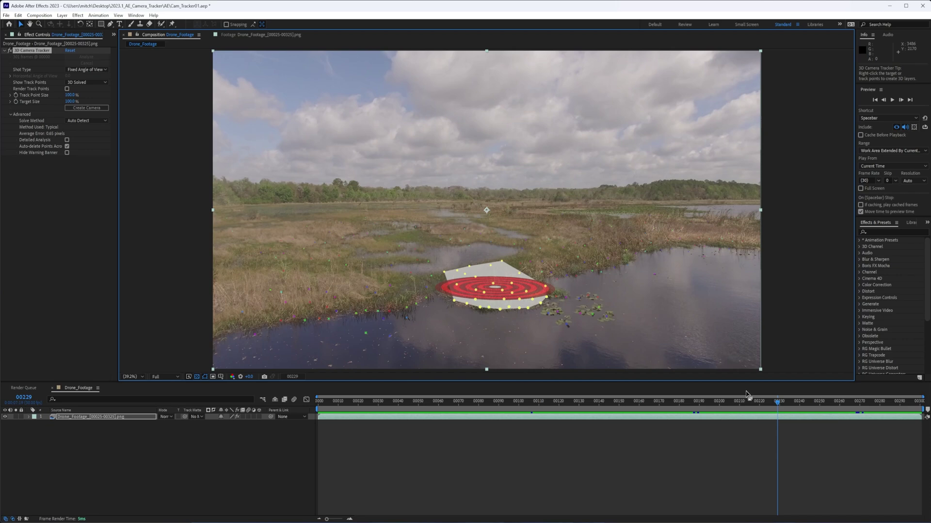
pyautogui.rightClick(497, 295)
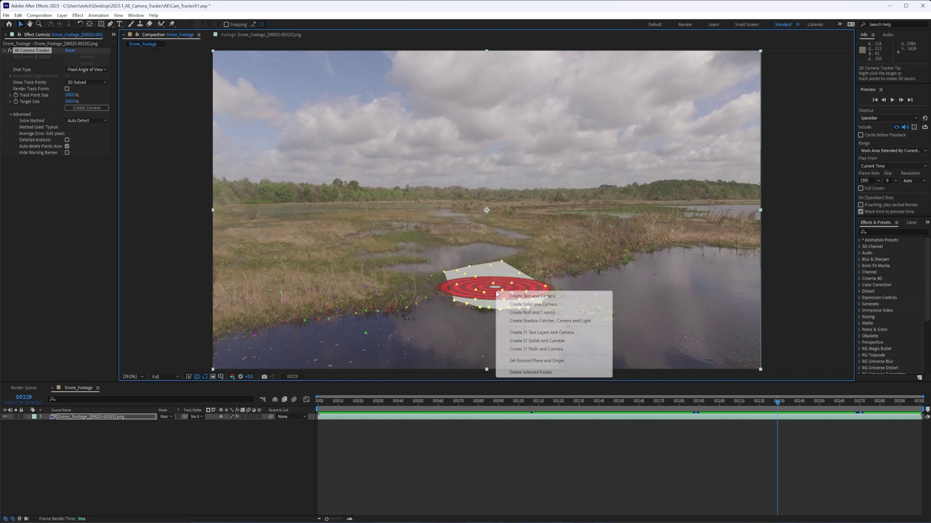
pyautogui.click(529, 364)
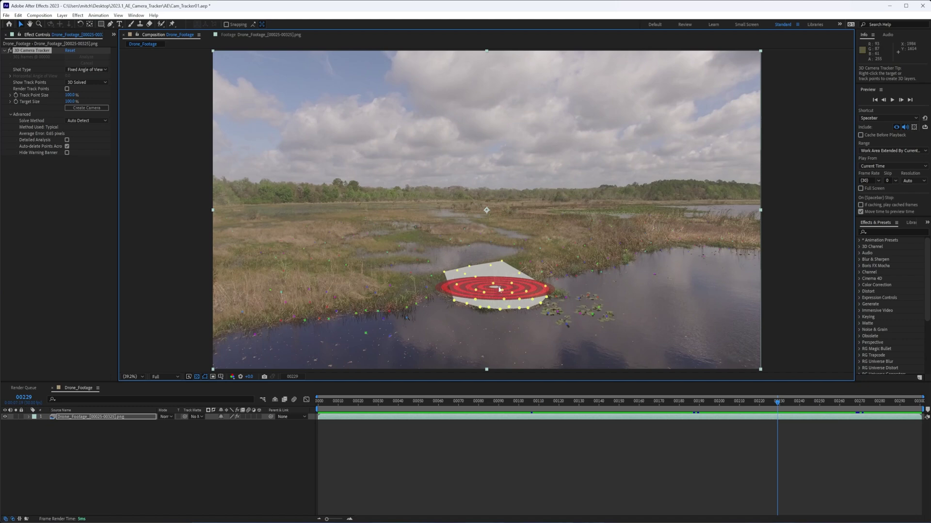
pyautogui.click(467, 324)
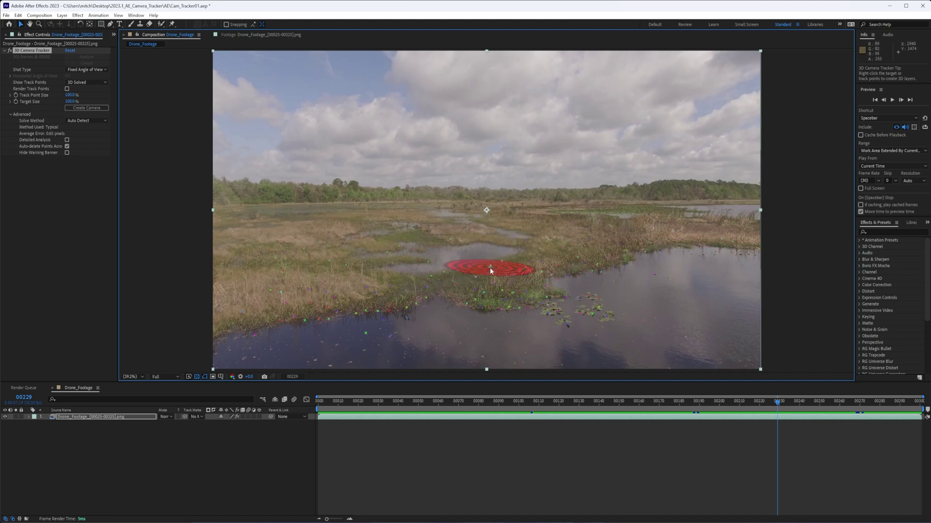
pyautogui.moveTo(478, 297)
pyautogui.mouseDown()
pyautogui.moveTo(521, 322)
pyautogui.moveTo(525, 291)
pyautogui.mouseUp()
# Create a solid and camera on the tracked water patch, then select Track Solid 1
pyautogui.rightClick(496, 300)
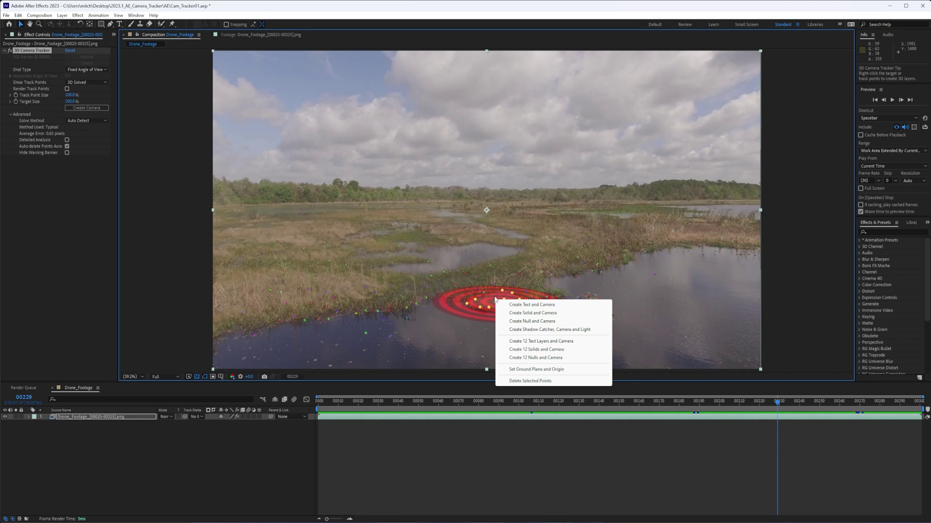
pyautogui.click(554, 316)
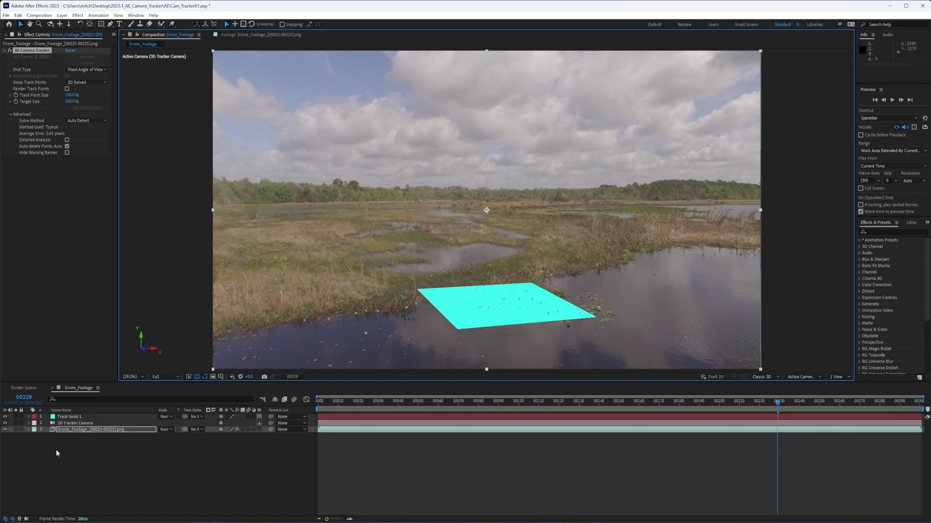
pyautogui.click(76, 418)
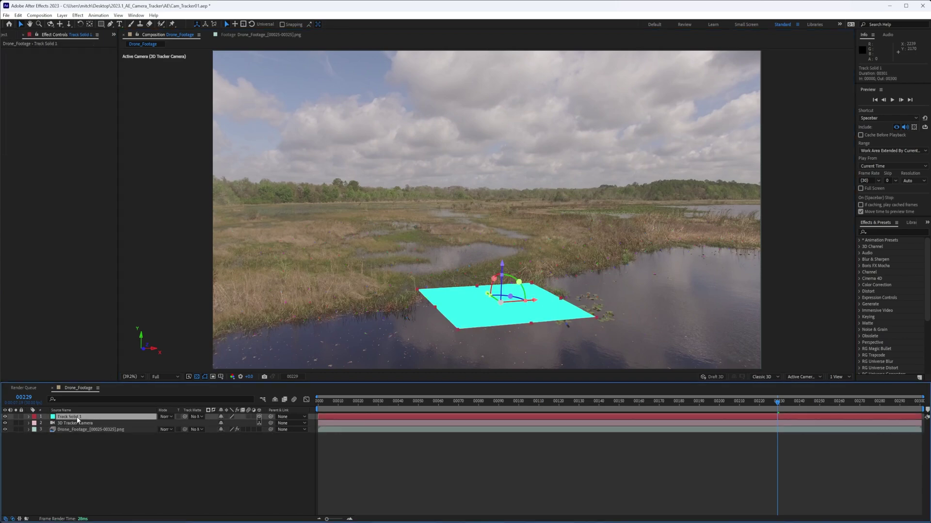
pyautogui.click(73, 424)
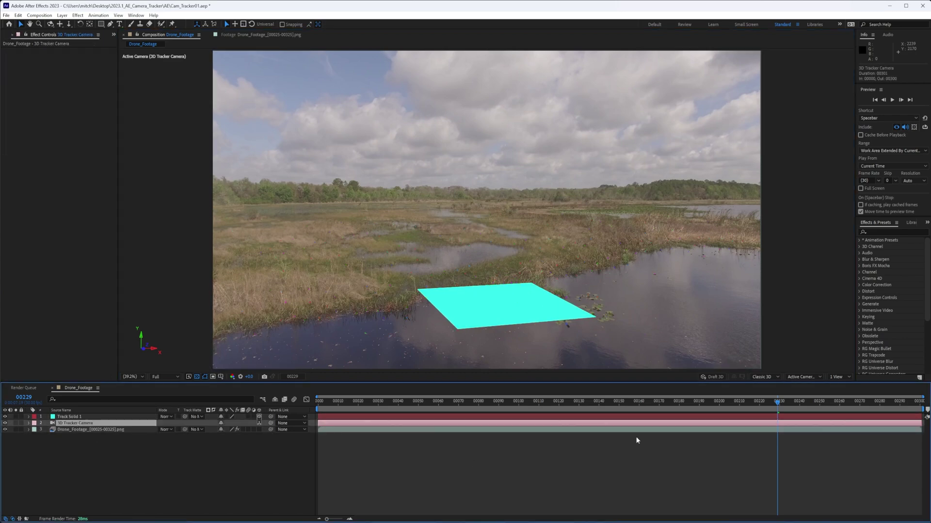
pyautogui.moveTo(776, 404); pyautogui.dragTo(320, 404)
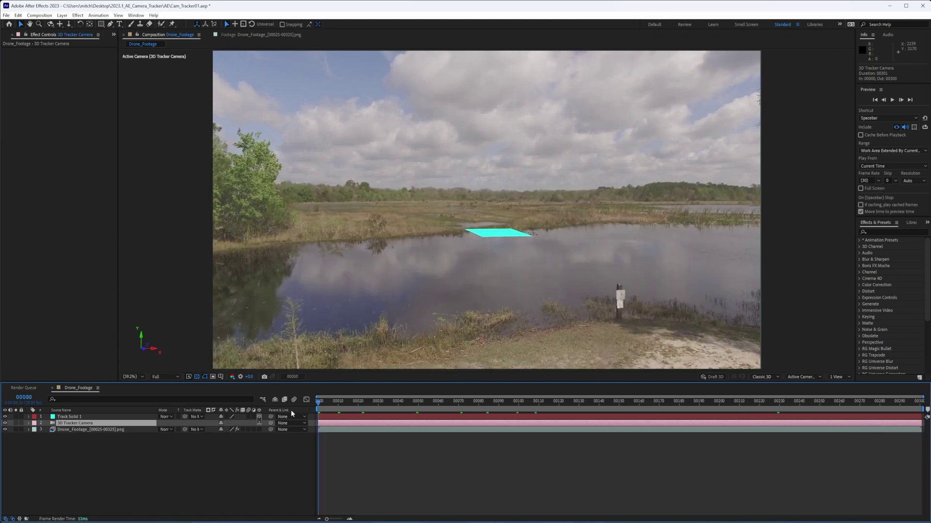
pyautogui.press('space')
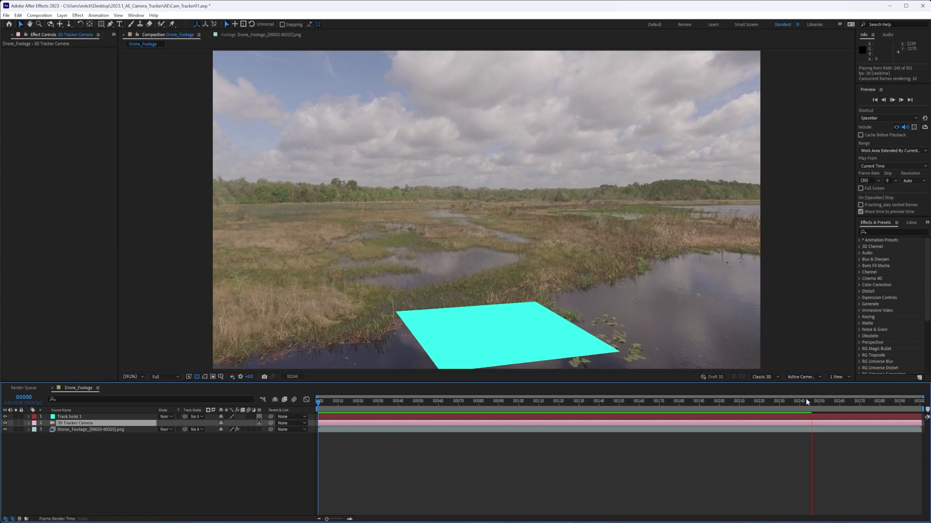
pyautogui.moveTo(768, 403)
pyautogui.mouseDown()
pyautogui.moveTo(722, 403)
pyautogui.moveTo(855, 409)
pyautogui.moveTo(755, 401)
pyautogui.mouseUp()
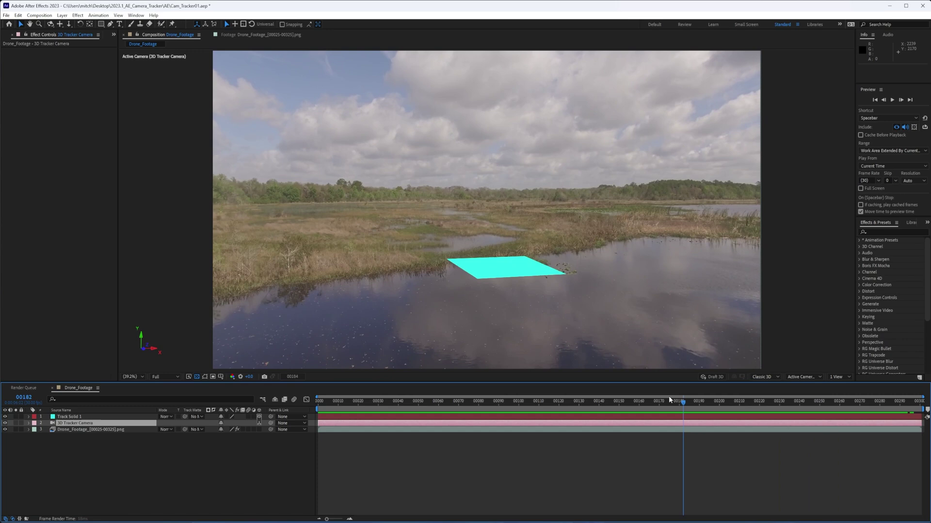
pyautogui.moveTo(669, 400); pyautogui.dragTo(318, 400)
pyautogui.press('space')
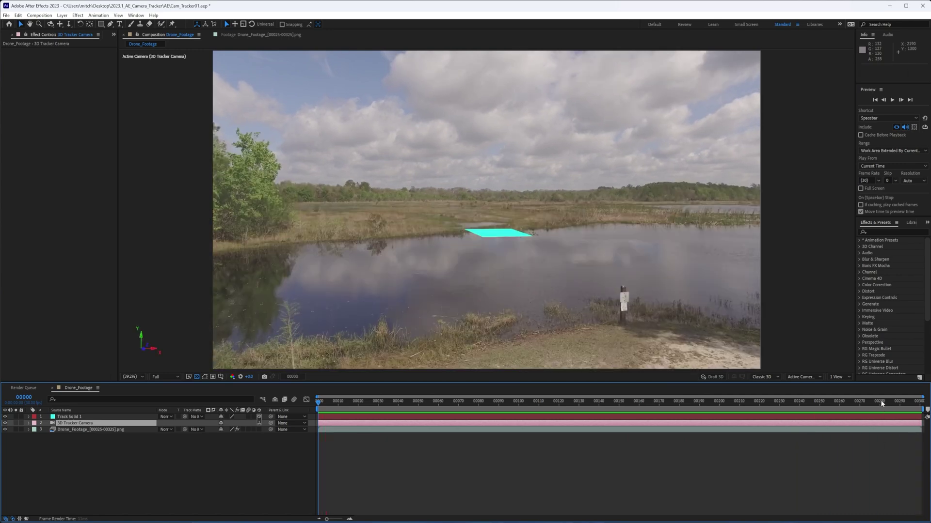
pyautogui.moveTo(881, 404); pyautogui.dragTo(262, 424)
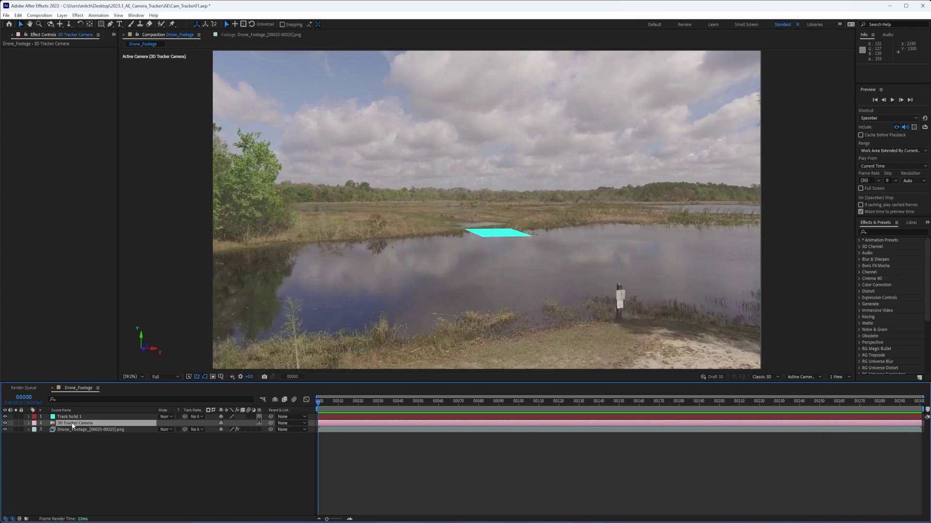
pyautogui.click(504, 236)
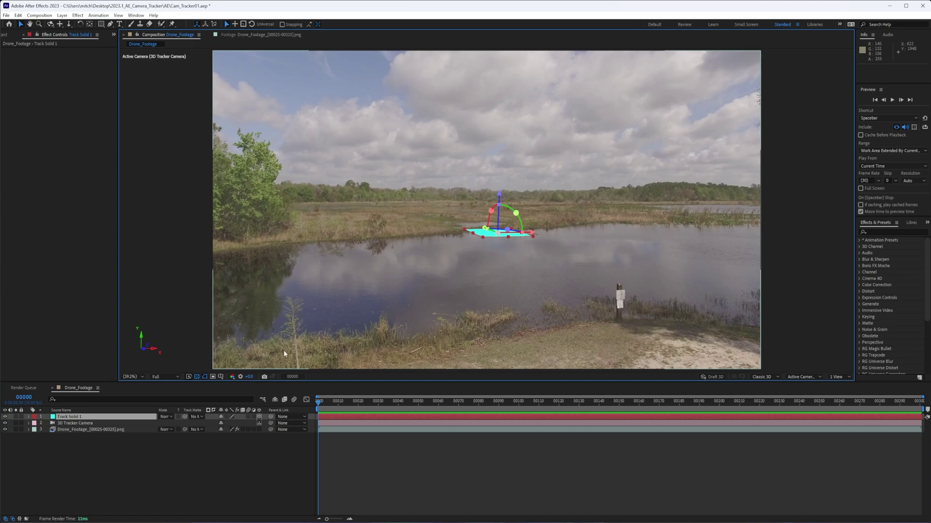
# Create Track Null 1 from a single track point on the near shoreline of Drone_Footage
pyautogui.click(79, 427)
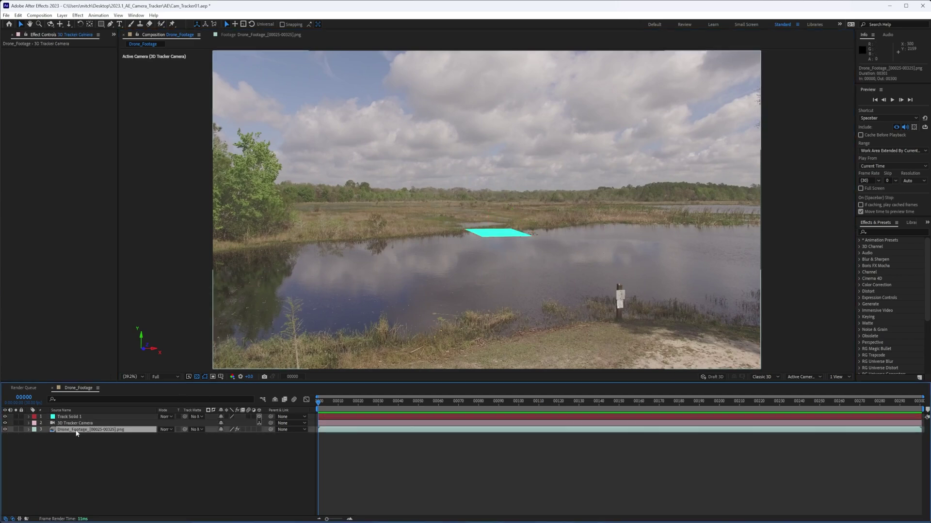
pyautogui.click(32, 51)
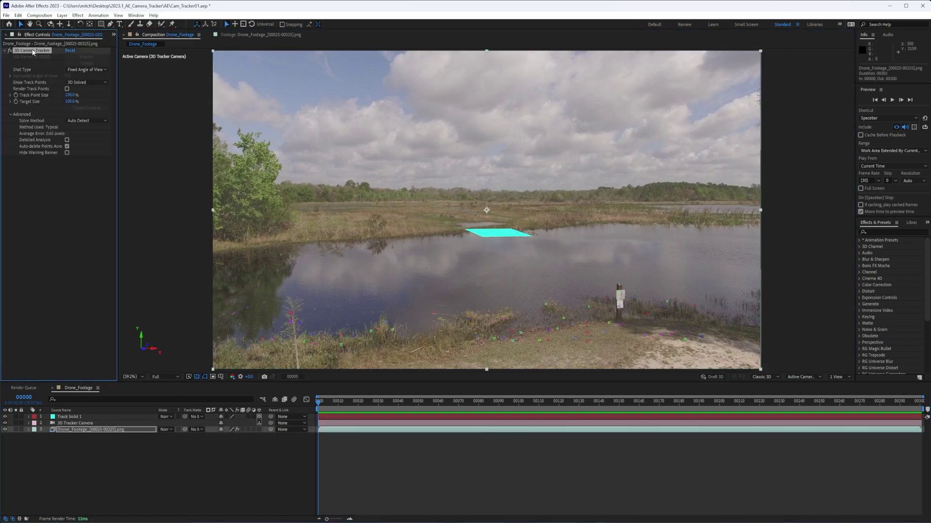
pyautogui.click(513, 347)
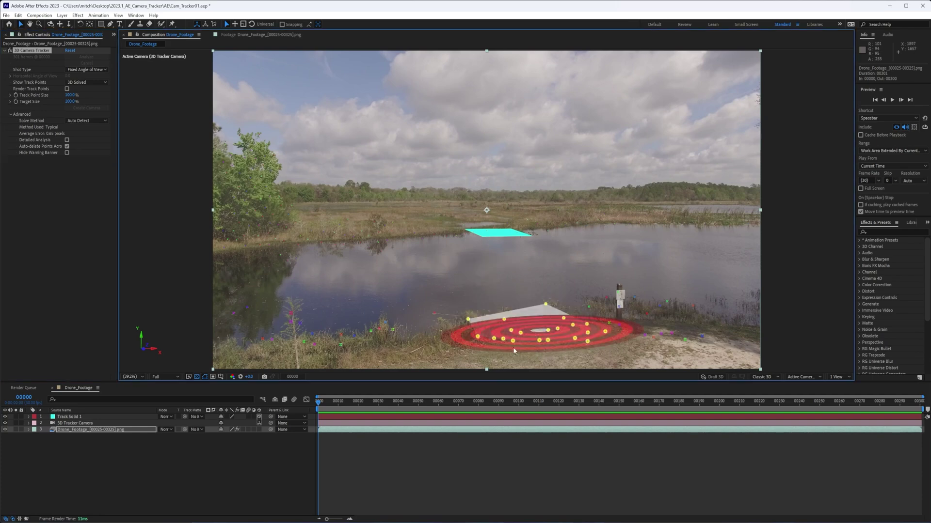
pyautogui.rightClick(547, 332)
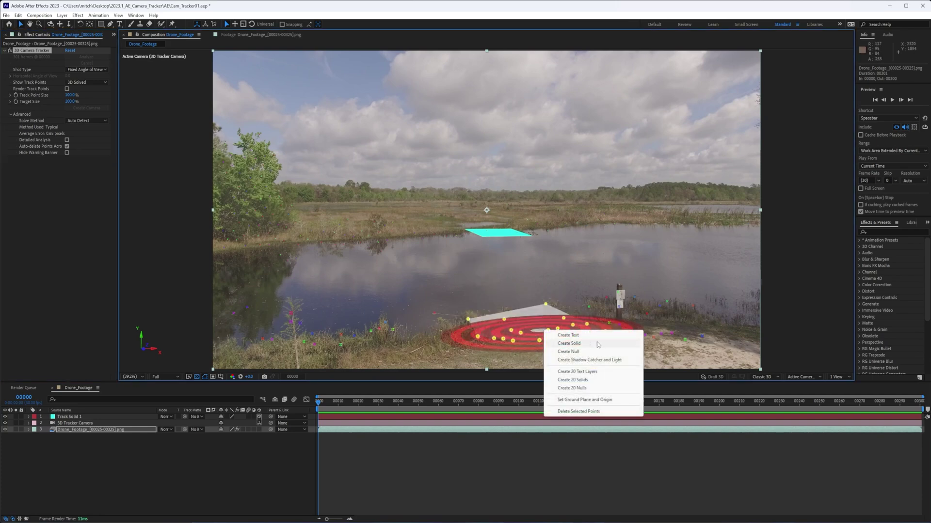
pyautogui.click(434, 315)
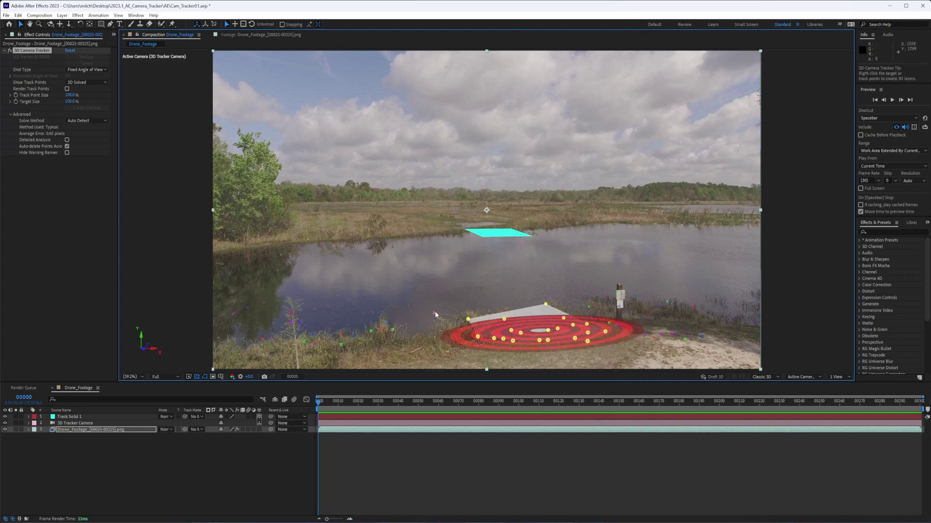
pyautogui.rightClick(434, 314)
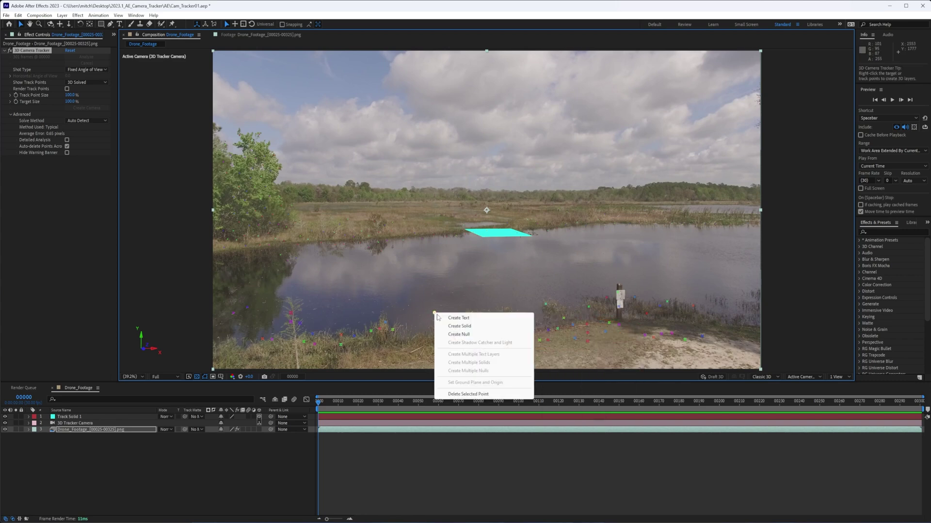
pyautogui.click(475, 335)
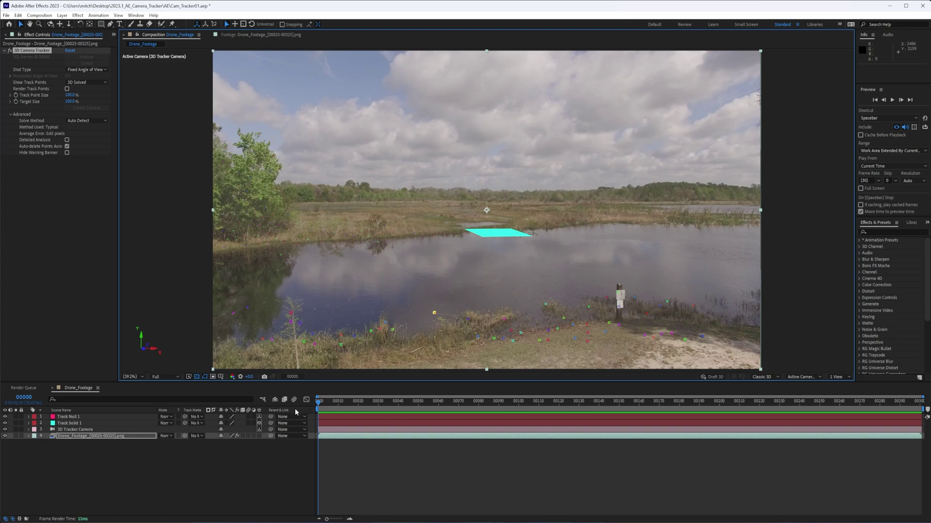
pyautogui.click(80, 416)
# Select Drone_Footage, show its camera tracker points at frame 00300 and pick a marsh point
pyautogui.click(78, 423)
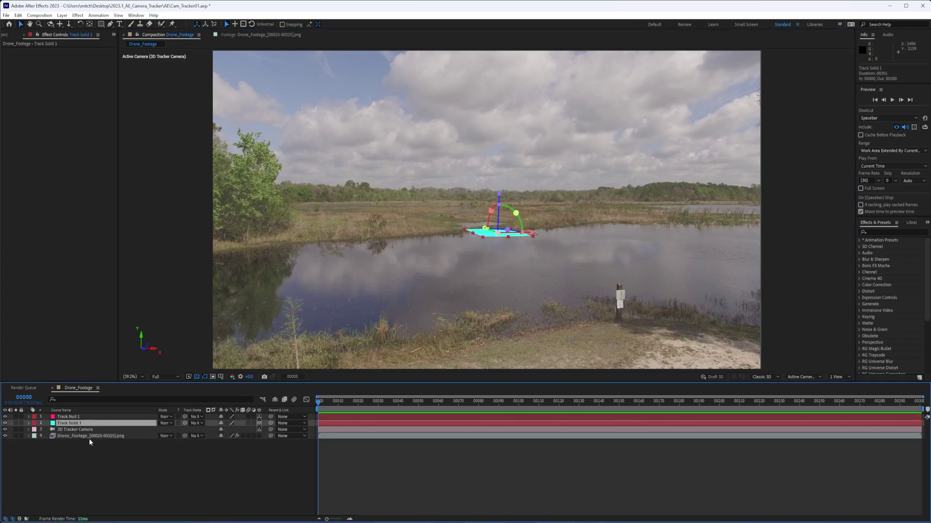
pyautogui.click(91, 436)
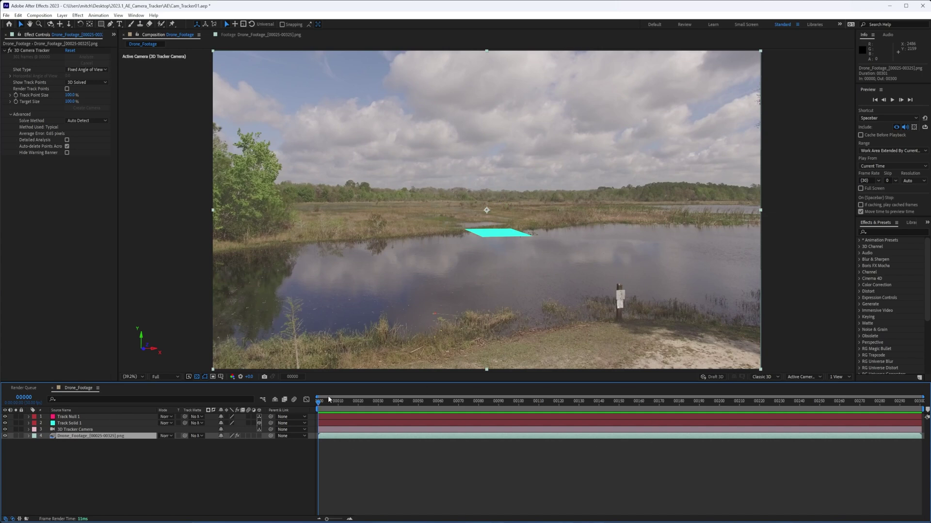
pyautogui.moveTo(441, 406); pyautogui.dragTo(336, 403)
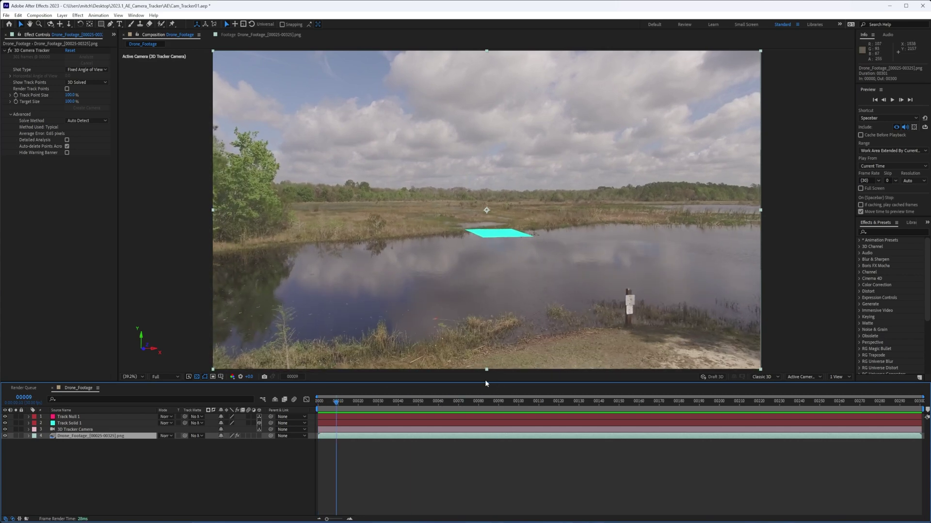
pyautogui.moveTo(427, 400); pyautogui.dragTo(745, 402)
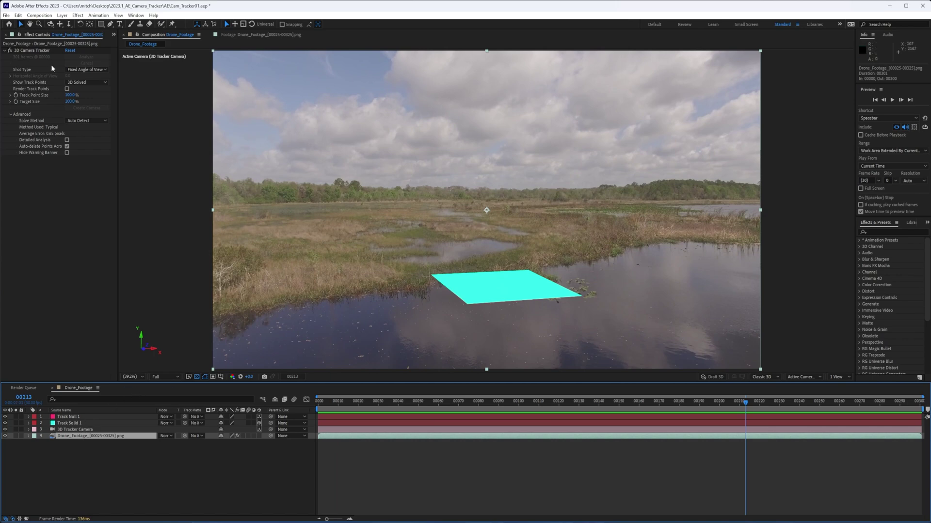
pyautogui.click(31, 51)
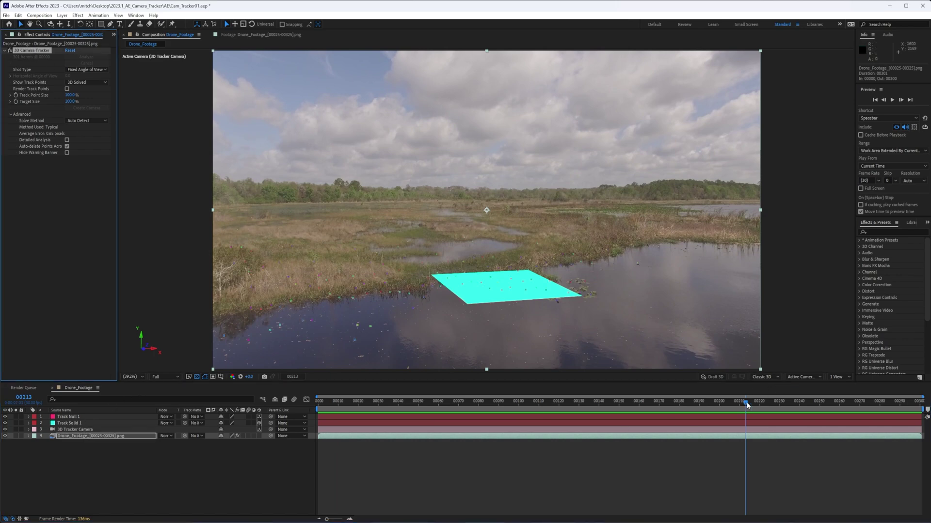
pyautogui.moveTo(747, 405); pyautogui.dragTo(920, 403)
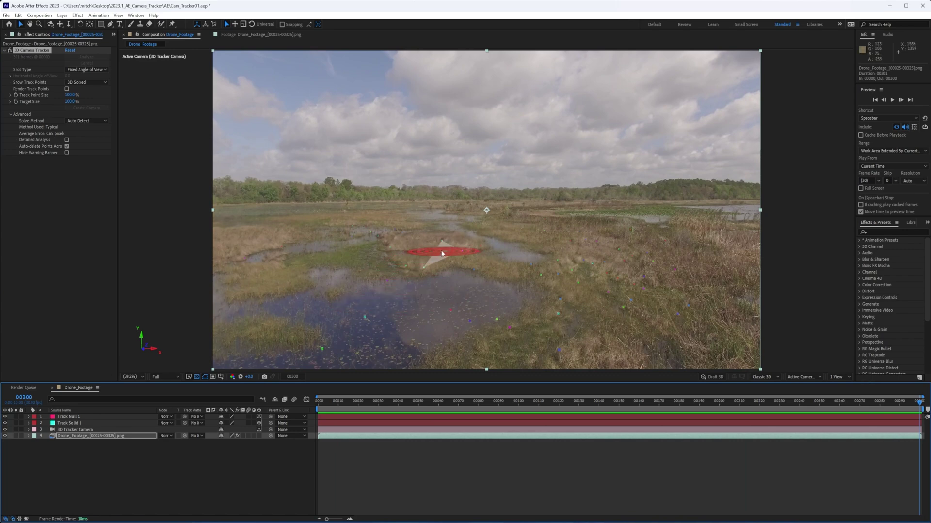
pyautogui.click(405, 266)
# Create a track null at the marsh point, lasso nearby points, check frame 00183, and save
pyautogui.rightClick(406, 268)
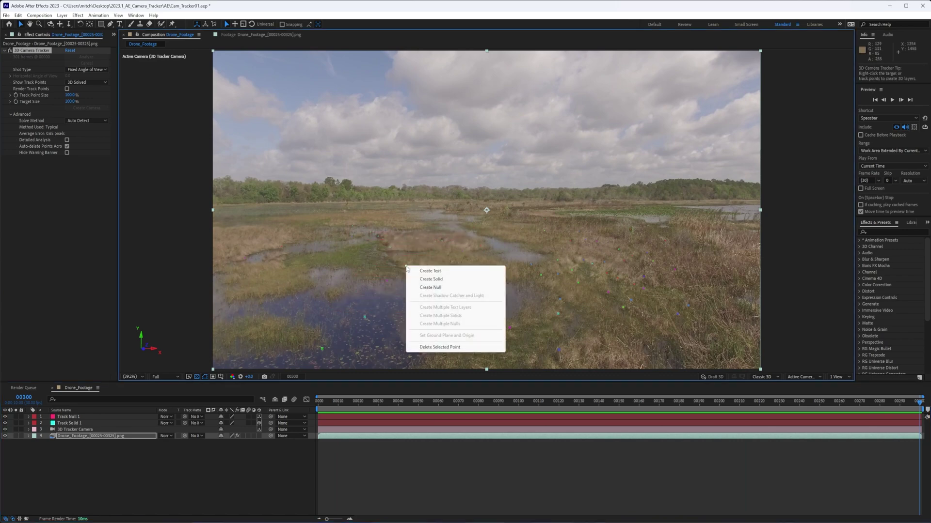
pyautogui.click(430, 288)
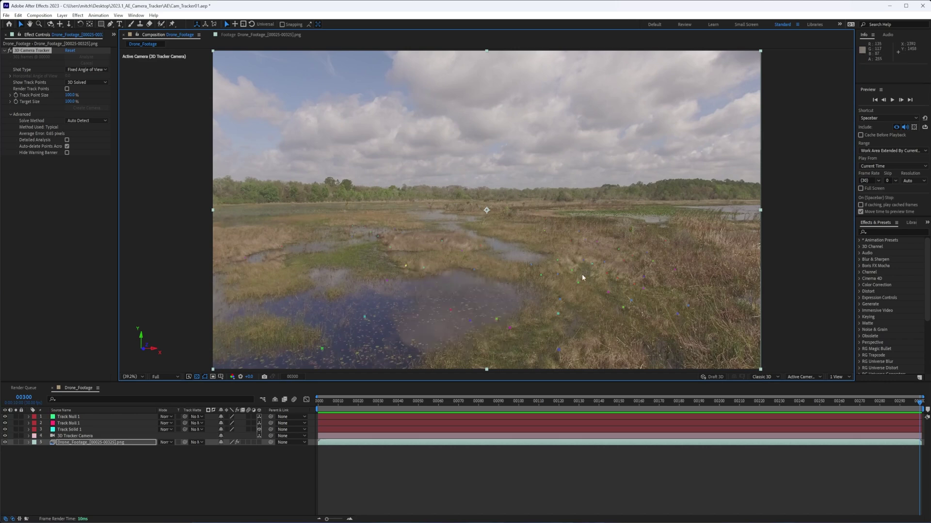
pyautogui.moveTo(517, 290)
pyautogui.mouseDown()
pyautogui.moveTo(582, 306)
pyautogui.moveTo(566, 303)
pyautogui.mouseUp()
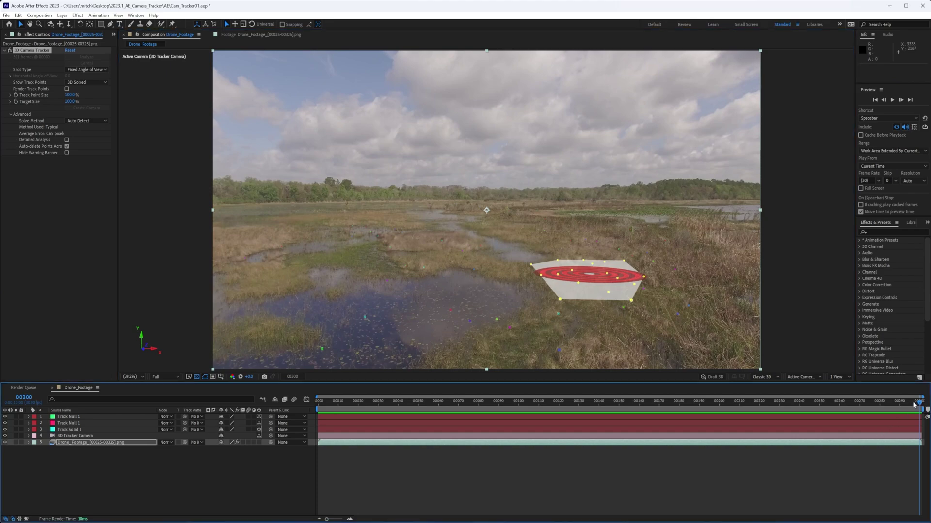
pyautogui.moveTo(917, 402); pyautogui.dragTo(669, 401)
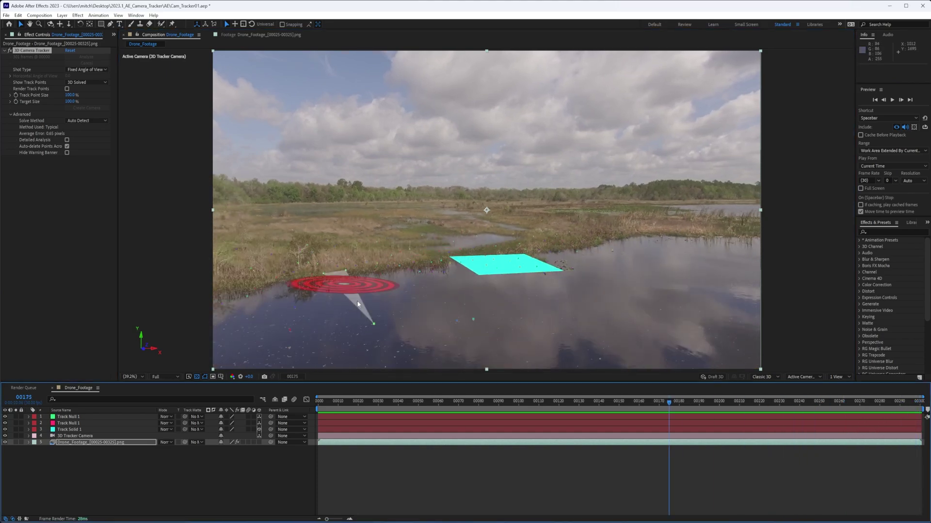
pyautogui.hotkey('ctrl', 's')
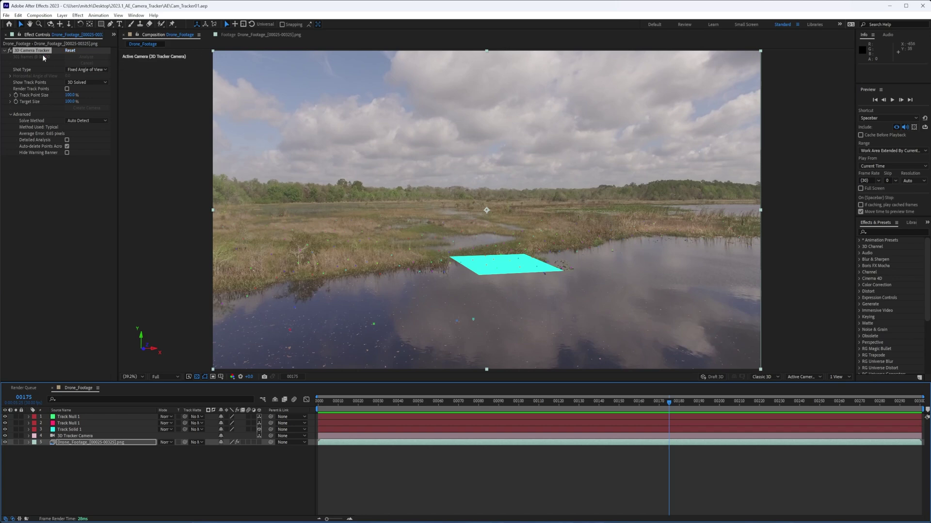
# Export the composition for Cinema 4D as Cam_Tracker01 in the 2023.1_AE_Camera_Tracker > C4D folder
pyautogui.click(6, 15)
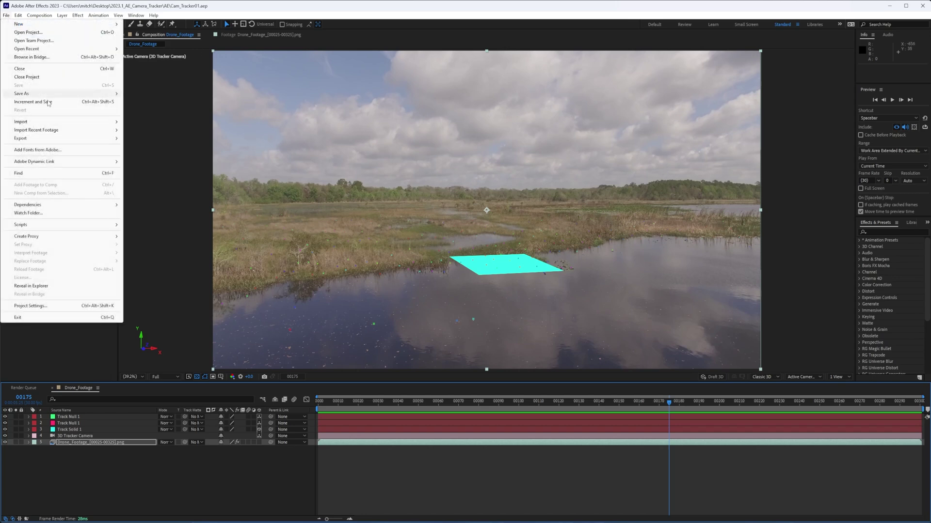
pyautogui.moveTo(60, 141)
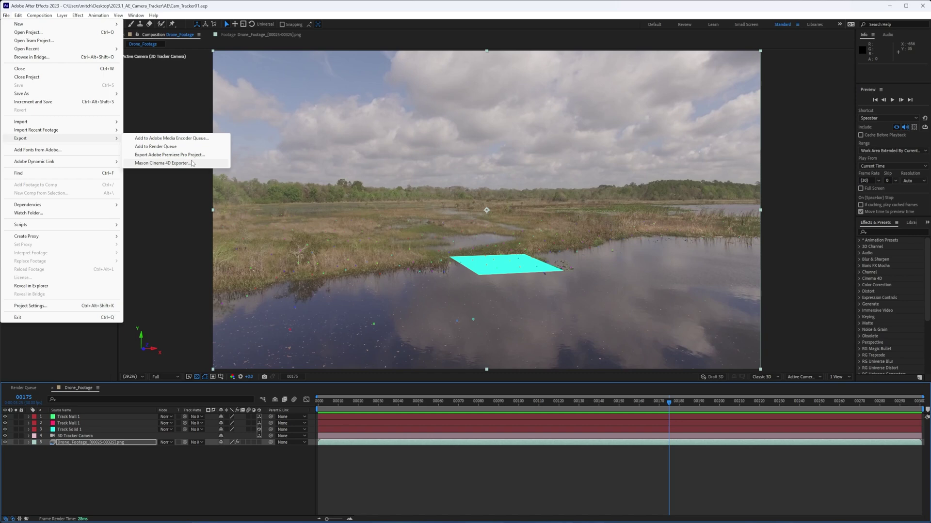
pyautogui.click(162, 163)
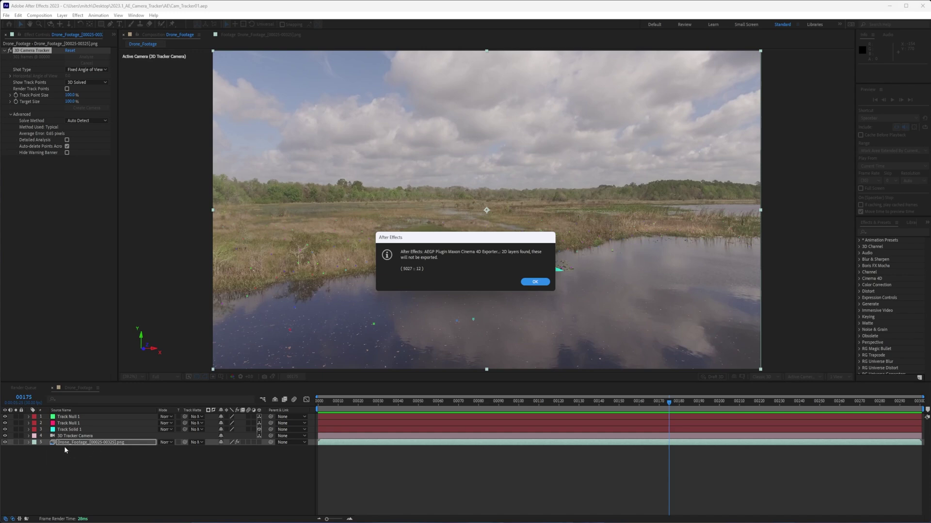
pyautogui.click(535, 283)
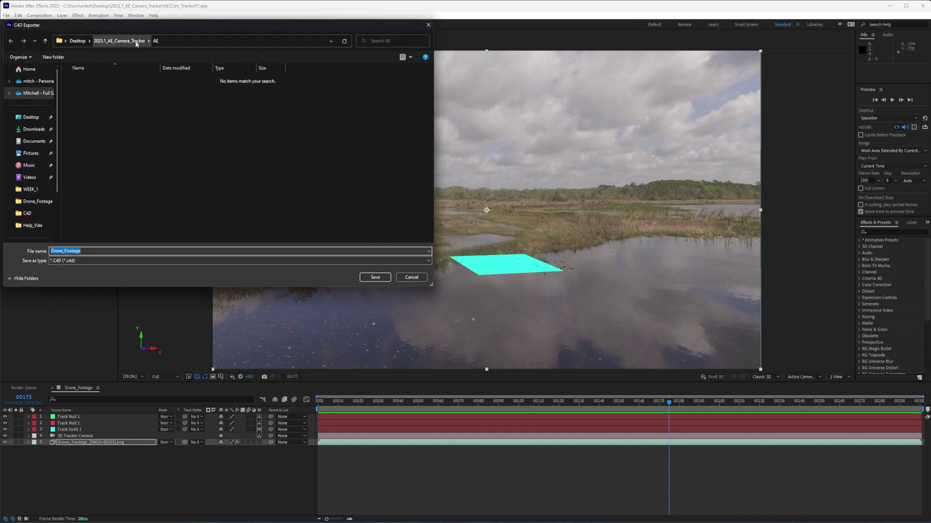
pyautogui.click(121, 40)
pyautogui.doubleClick(80, 104)
pyautogui.click(87, 91)
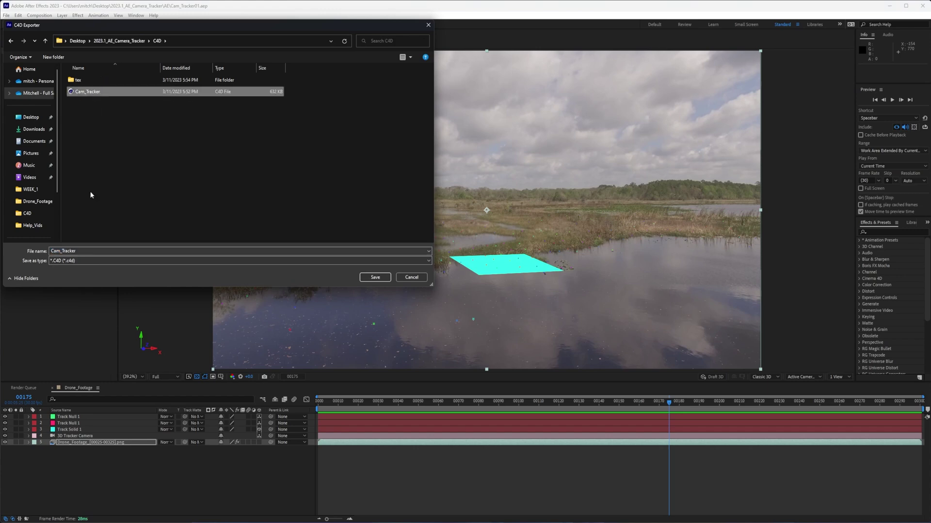
pyautogui.click(99, 251)
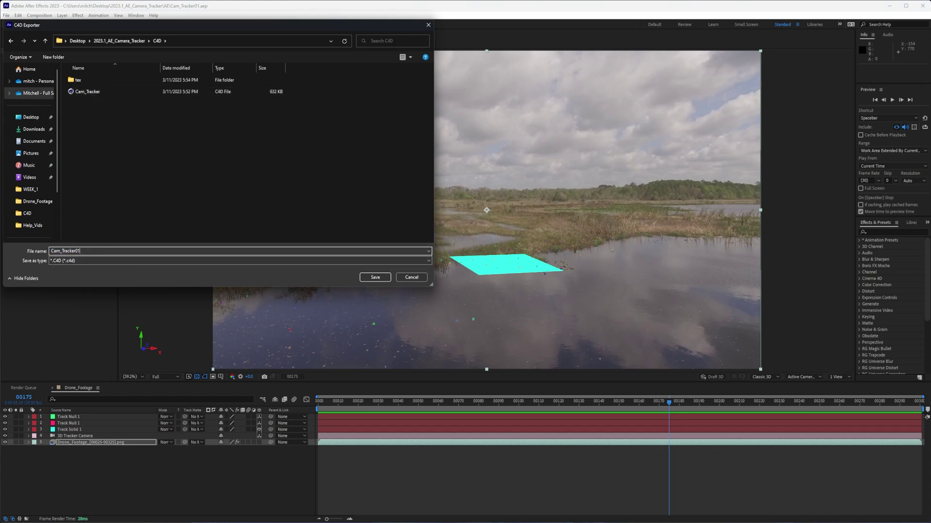
pyautogui.press('Return')
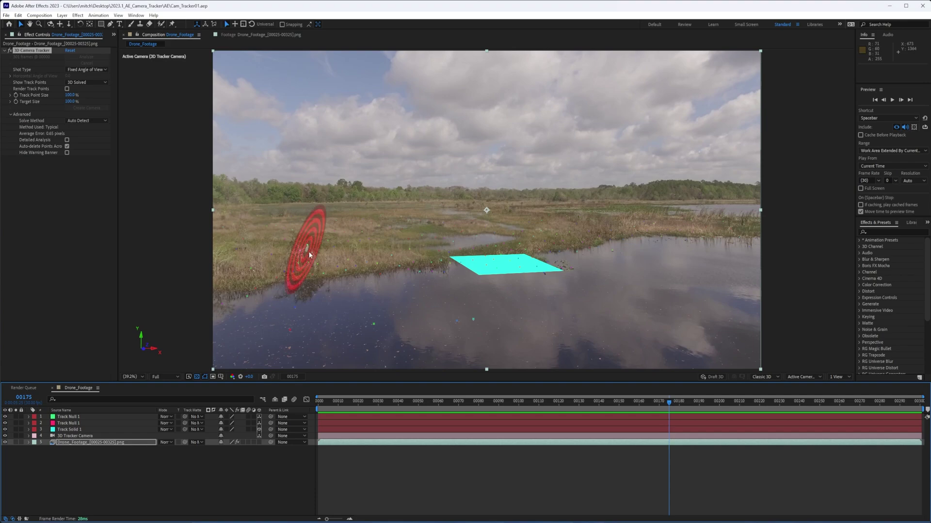
# In Cinema 4D, open C4D/Cam_Tracker01.c4d in a new project tab and show its 3D view
pyautogui.moveTo(140, 522)
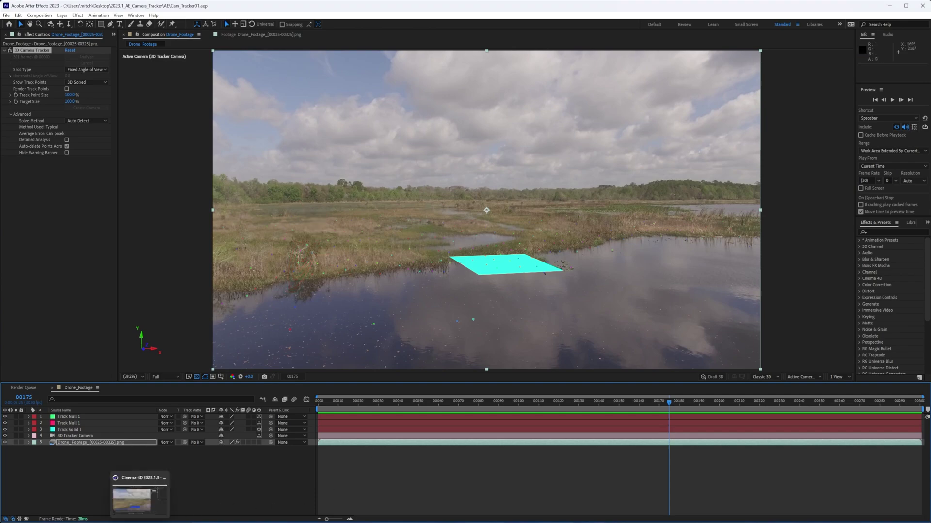
pyautogui.click(132, 500)
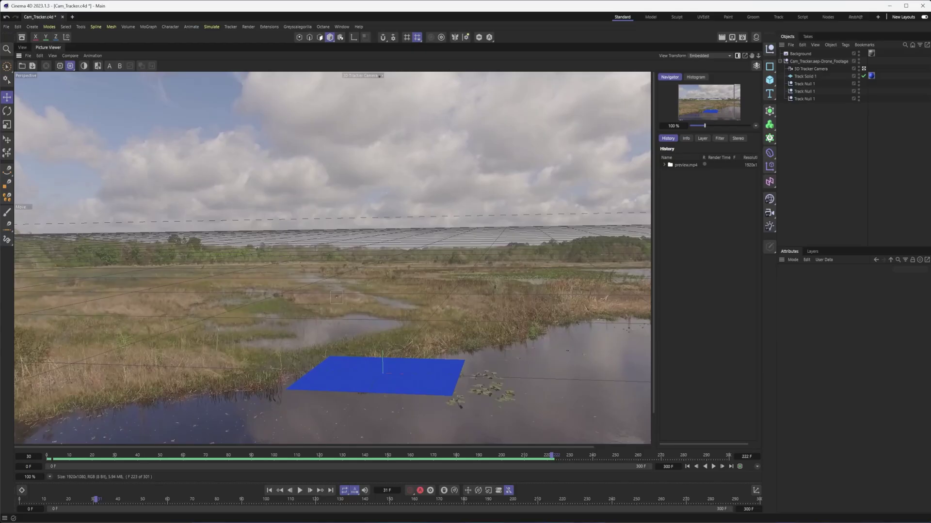
pyautogui.click(72, 16)
pyautogui.click(7, 27)
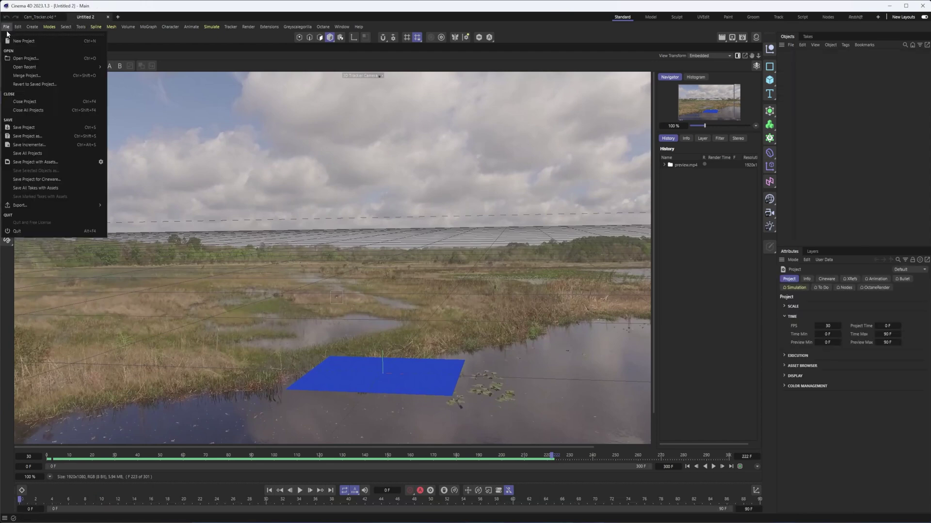
pyautogui.click(25, 58)
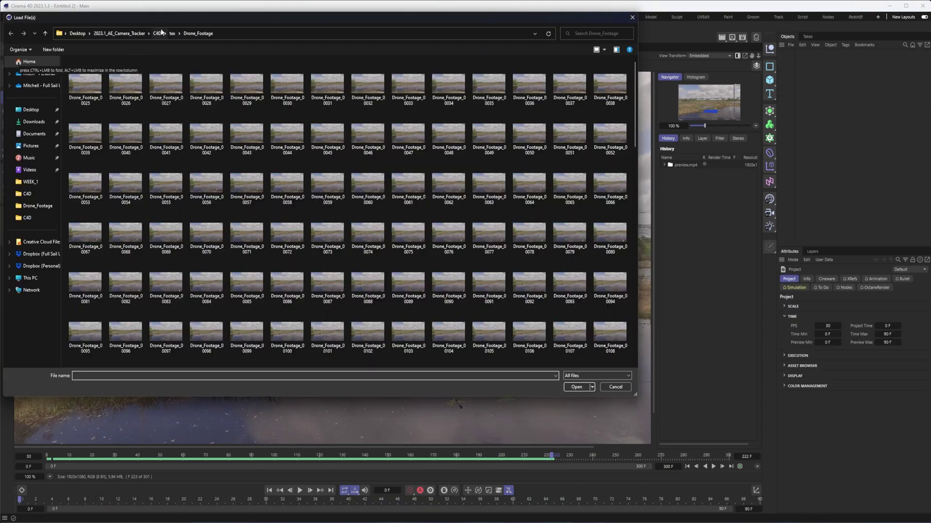
pyautogui.click(160, 33)
pyautogui.click(96, 98)
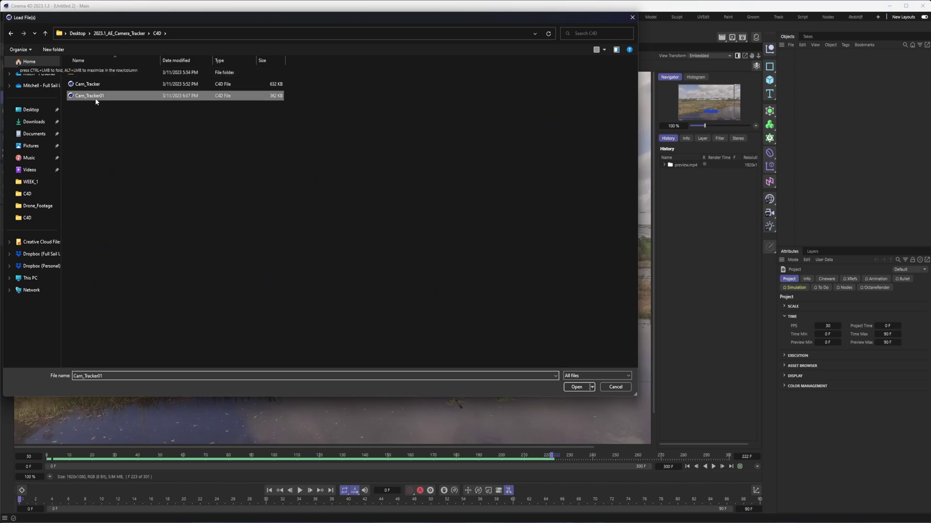
pyautogui.doubleClick(96, 96)
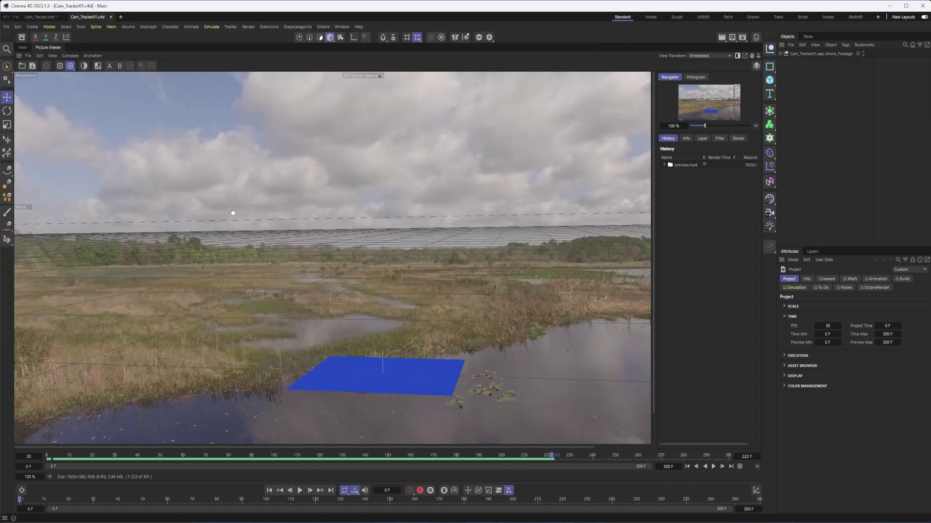
pyautogui.click(22, 48)
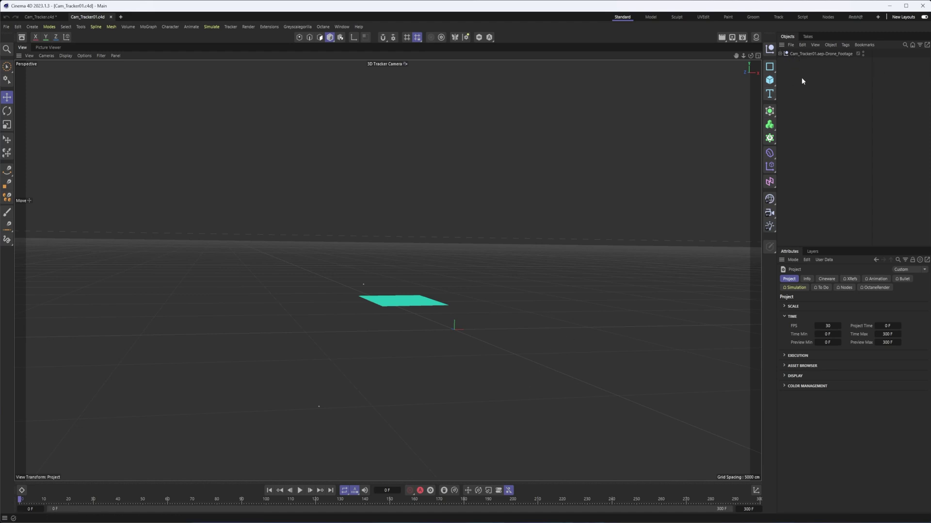
# Expand Cam_Tracker01 and inspect the 3D Tracker Camera, Track Solid 1 and both Track Null 1 objects
pyautogui.click(801, 54)
pyautogui.click(779, 54)
pyautogui.click(811, 62)
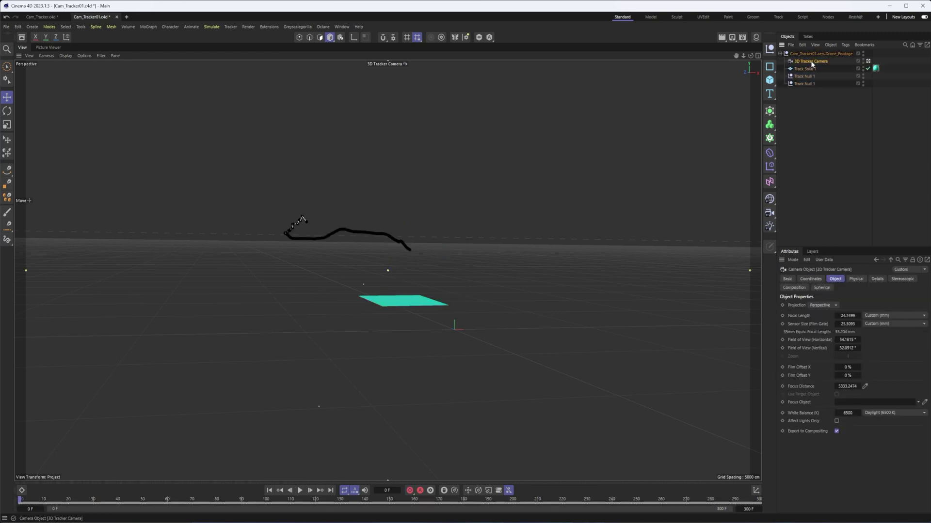
pyautogui.click(810, 69)
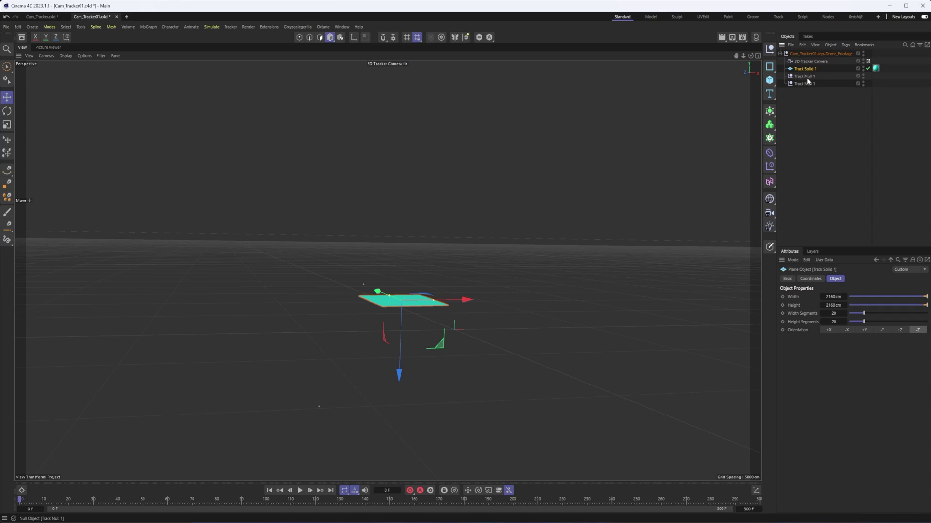
pyautogui.click(804, 76)
pyautogui.click(803, 83)
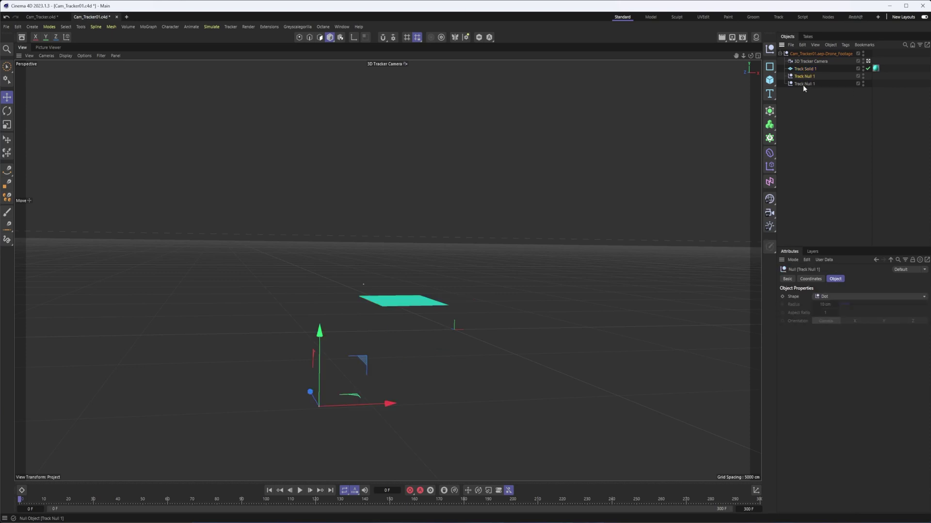
pyautogui.click(832, 117)
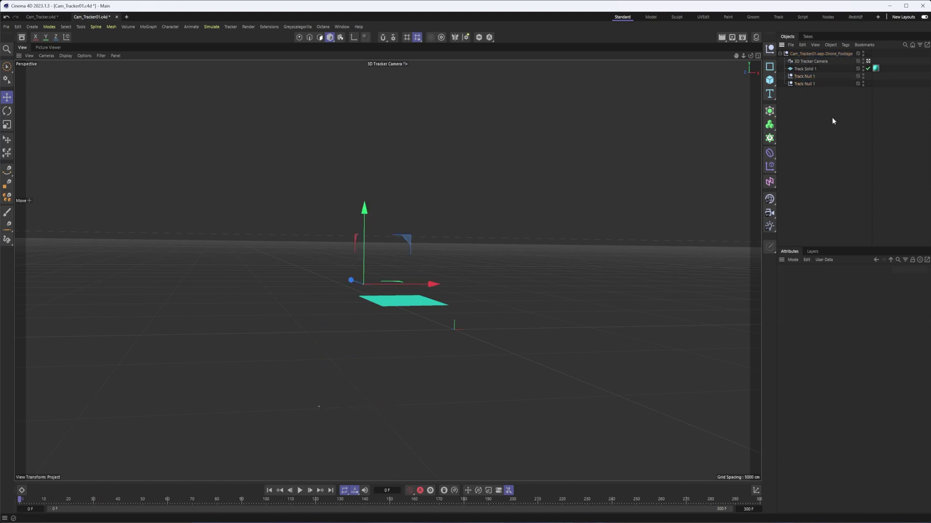
# Play the tracked camera animation, pausing at frames 85 and 194, then stop
pyautogui.click(300, 491)
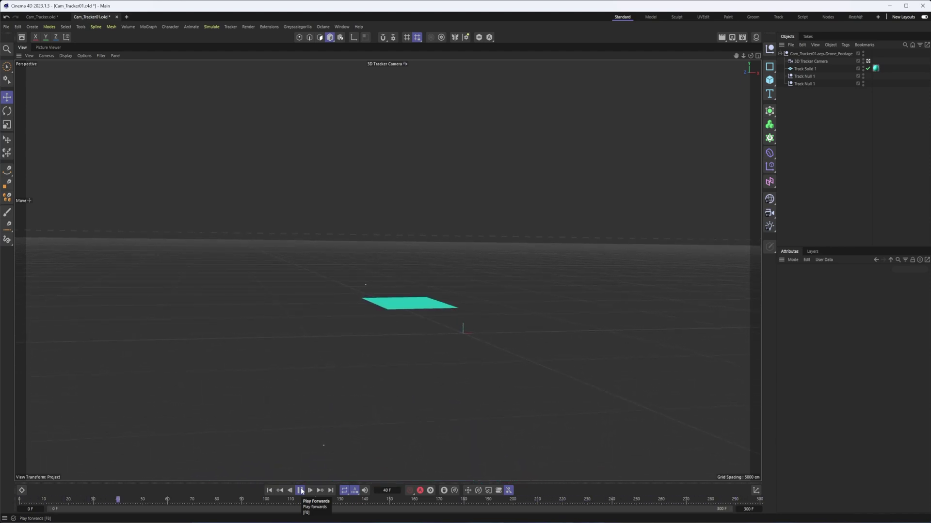
pyautogui.click(301, 491)
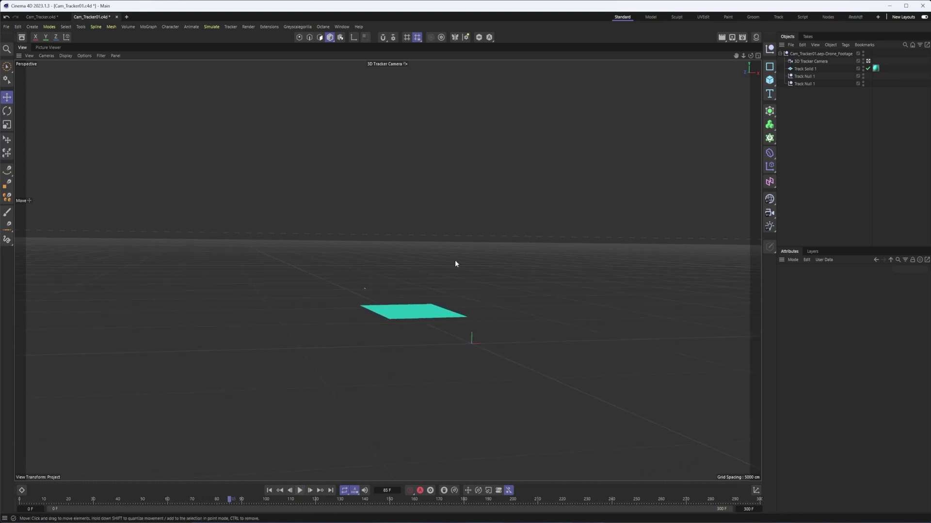
pyautogui.click(300, 490)
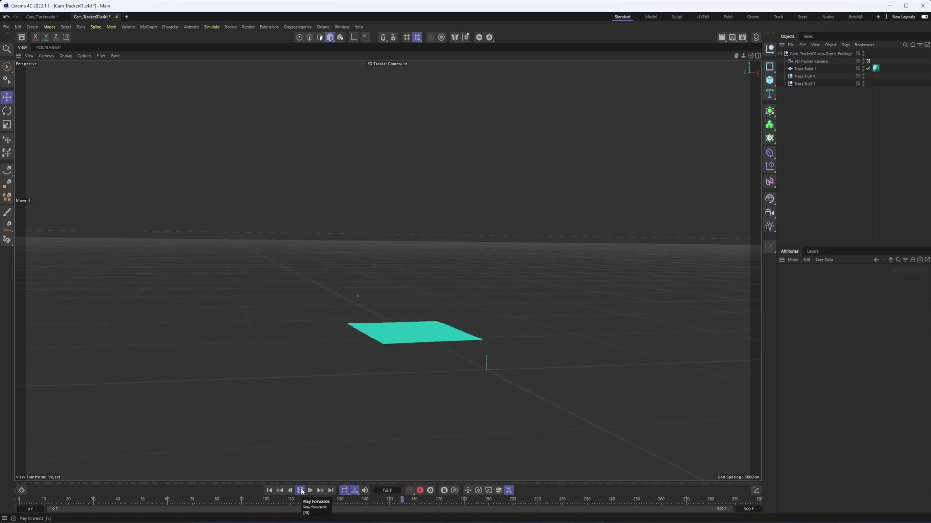
pyautogui.click(301, 491)
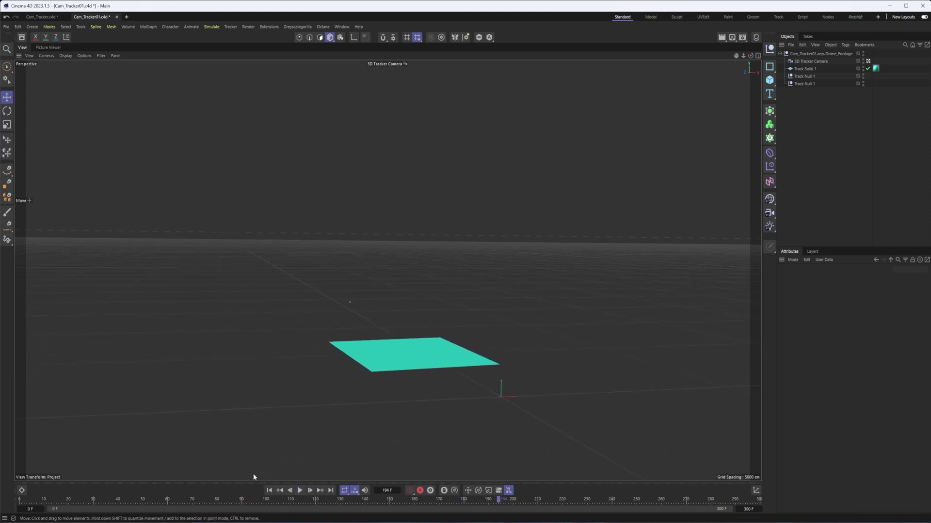
pyautogui.click(301, 491)
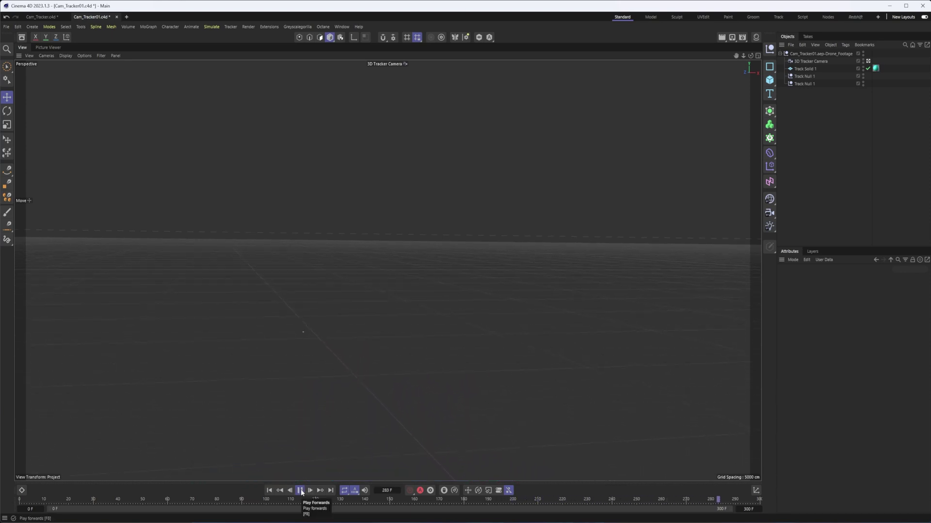
pyautogui.click(300, 490)
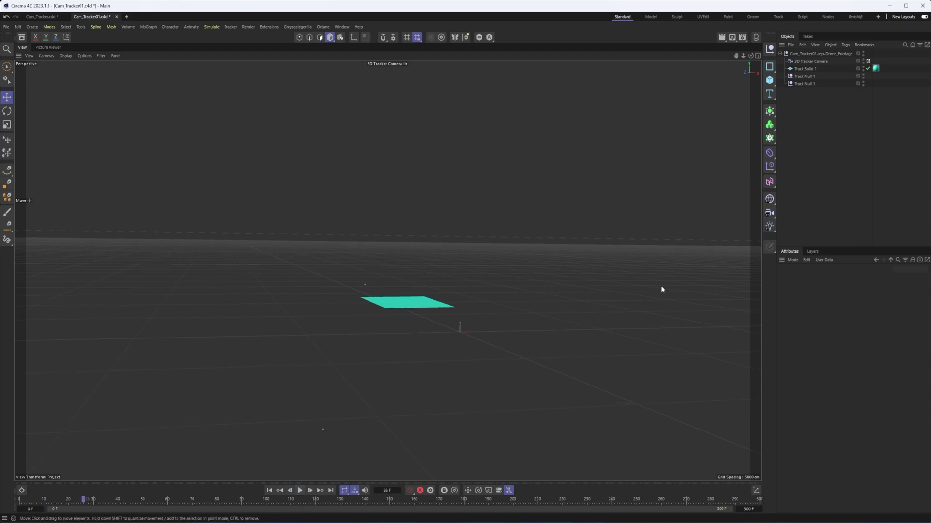
# Select the root Cam_Tracker01 null and reset its P.X position from -1920 cm to 0 cm
pyautogui.click(801, 54)
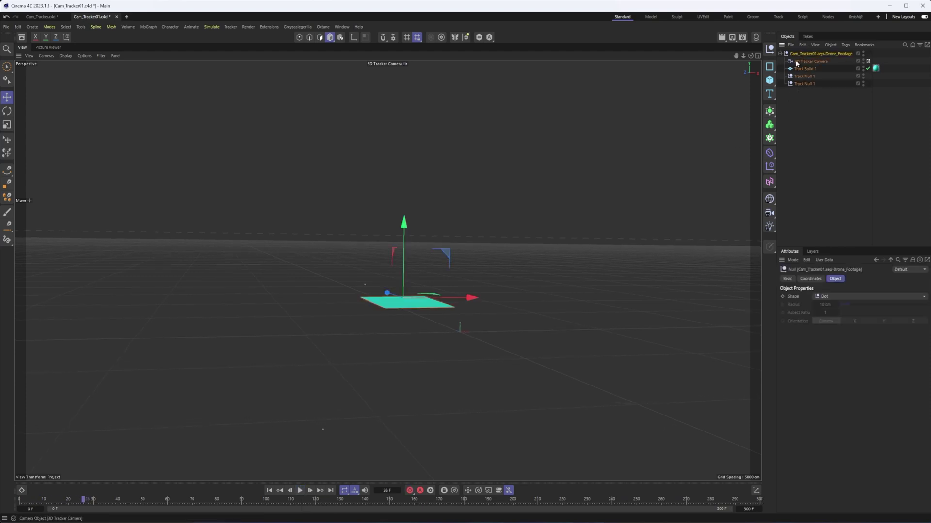
pyautogui.click(810, 279)
pyautogui.rightClick(826, 308)
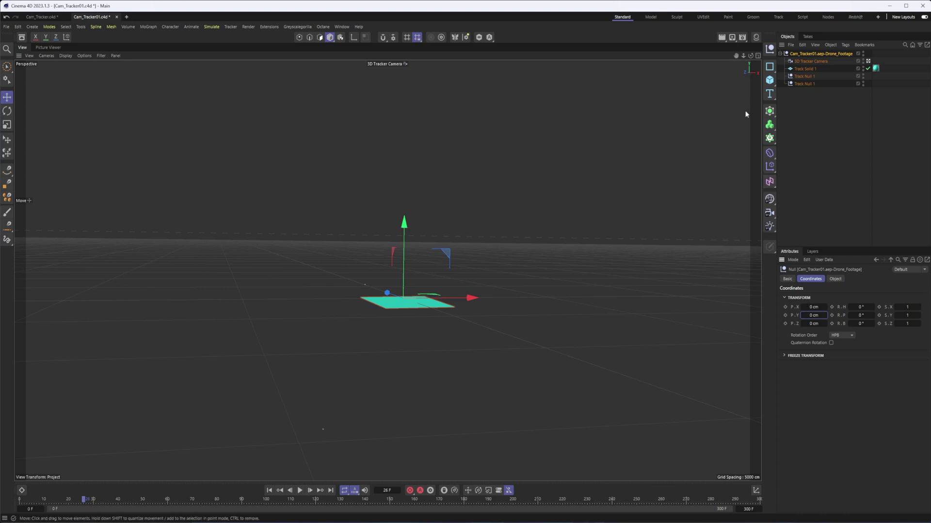
pyautogui.click(770, 201)
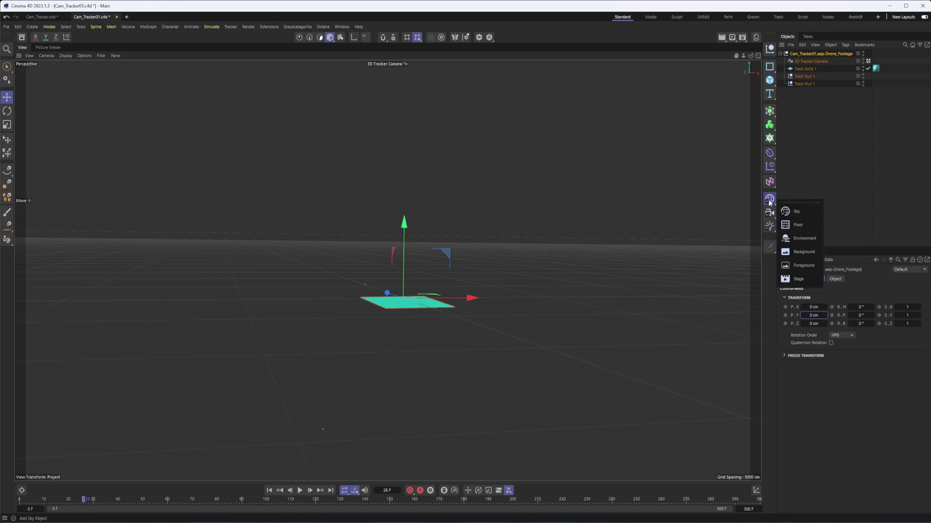
# Add a Background object and create a new default material, Mat, opening it in the Material Editor
pyautogui.click(802, 253)
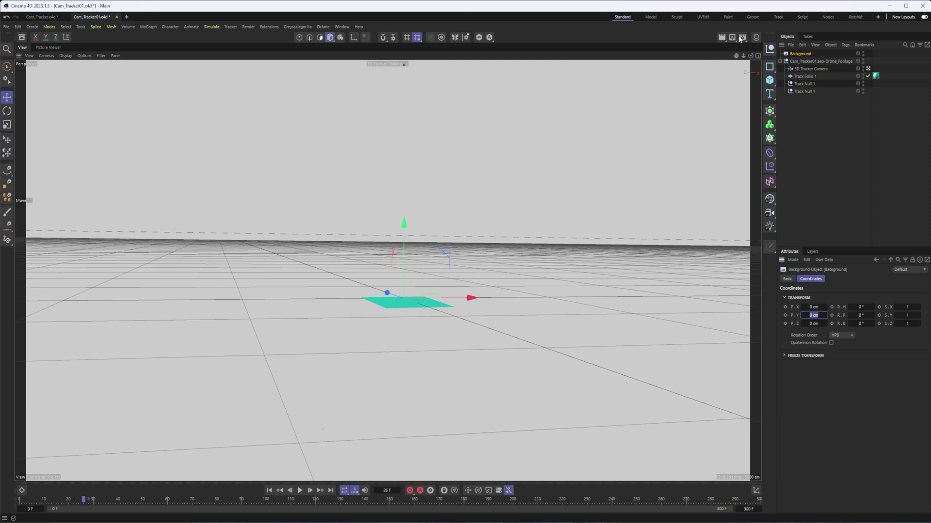
pyautogui.click(755, 39)
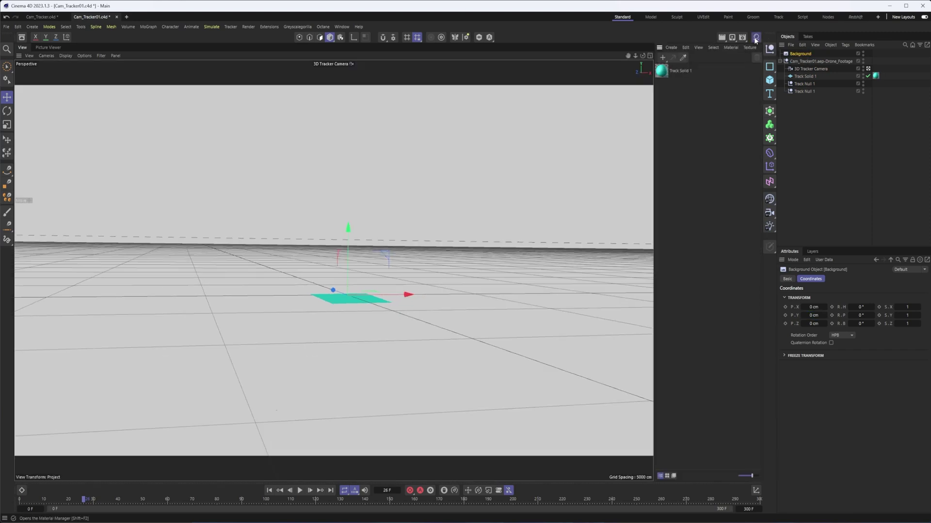
pyautogui.click(663, 58)
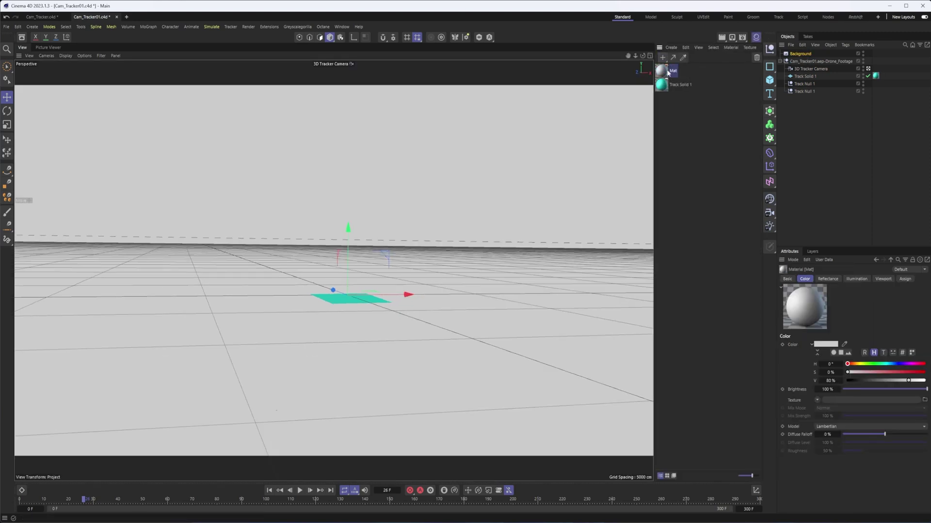
pyautogui.doubleClick(662, 71)
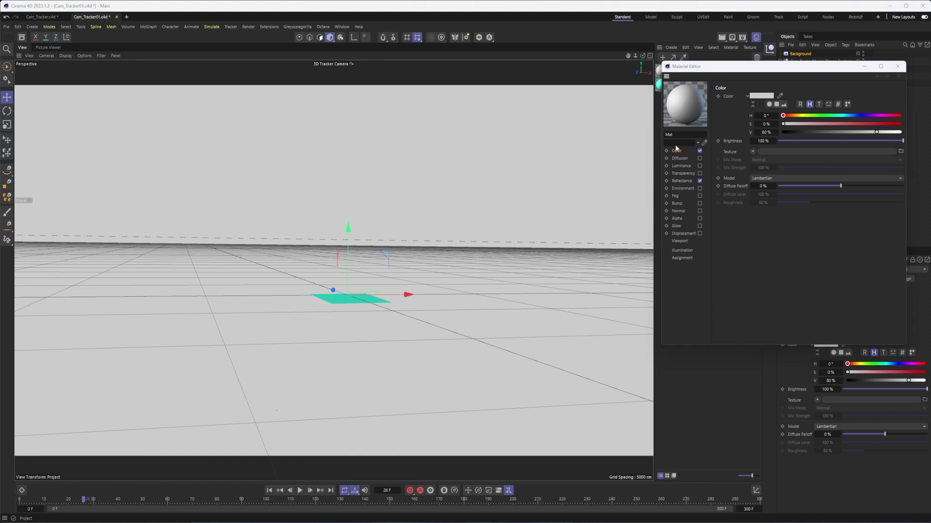
pyautogui.click(901, 152)
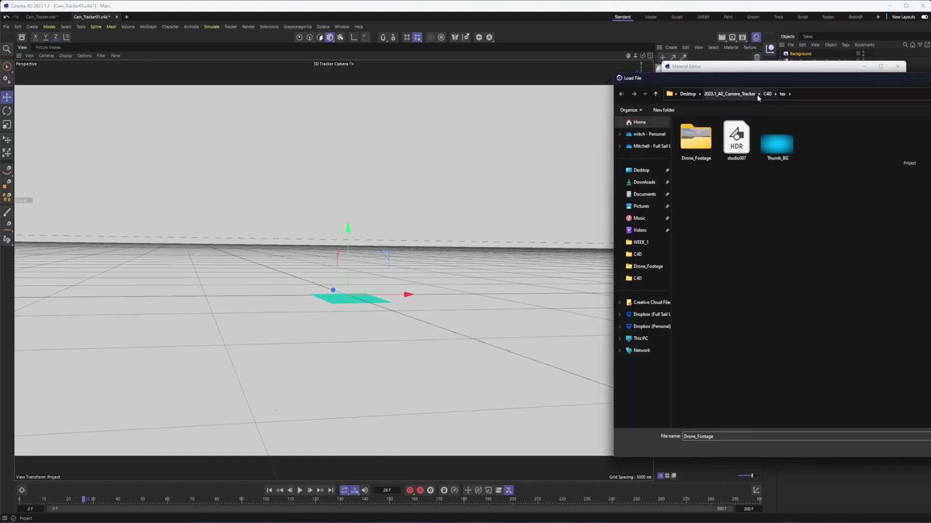
# Load Drone_Footage_00025.png as Mat's colour texture and tick Animate Preview in the Viewport channel
pyautogui.doubleClick(694, 140)
pyautogui.doubleClick(696, 145)
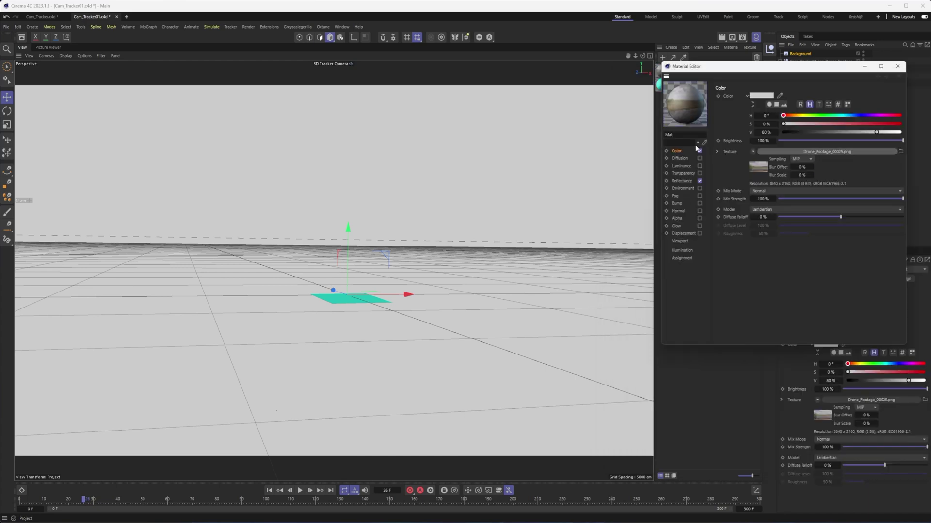
pyautogui.moveTo(747, 71); pyautogui.dragTo(557, 67)
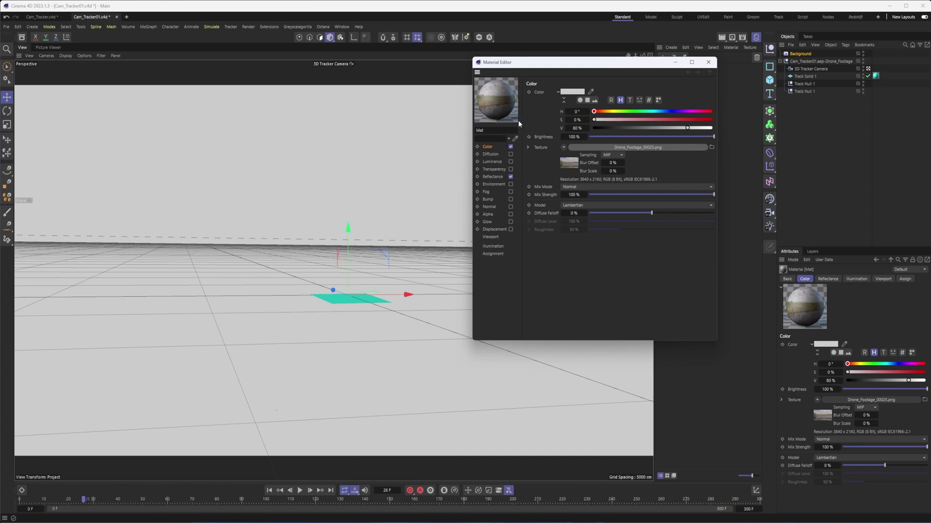
pyautogui.moveTo(517, 66); pyautogui.dragTo(476, 72)
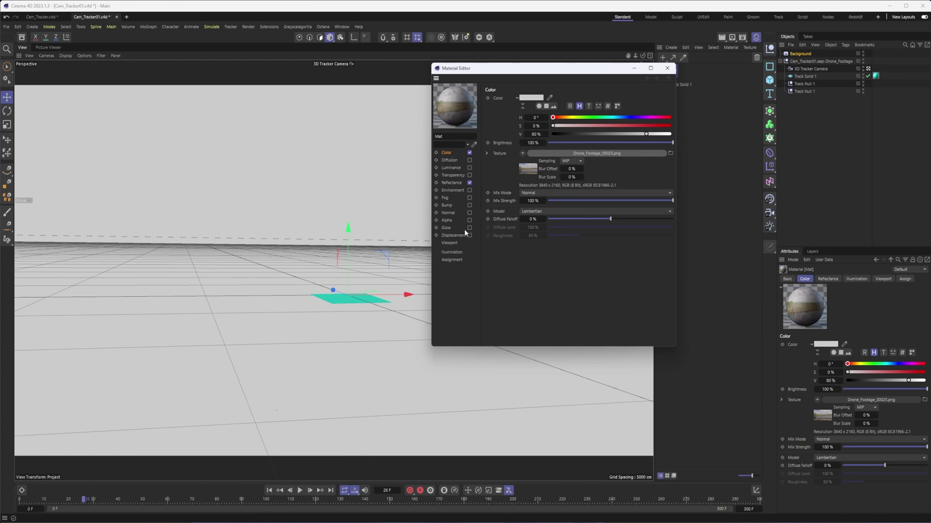
pyautogui.click(451, 245)
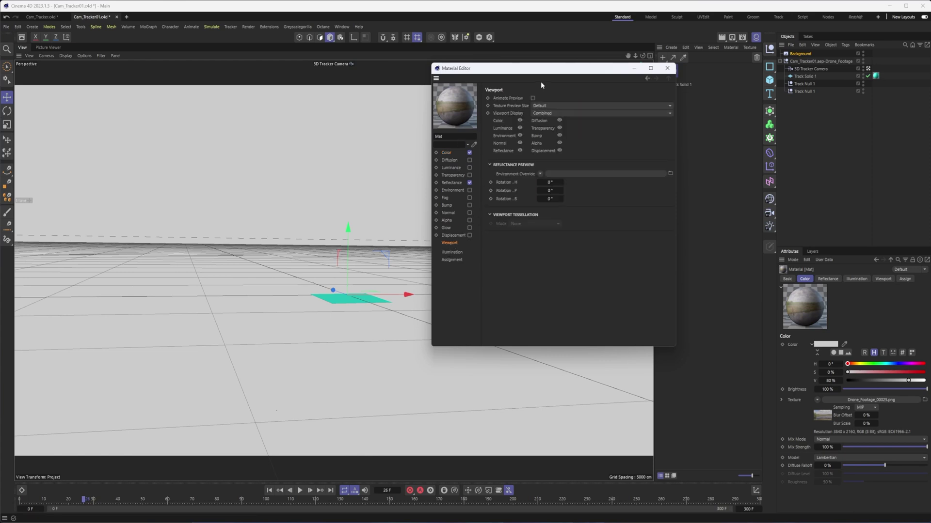
pyautogui.moveTo(550, 72); pyautogui.dragTo(512, 72)
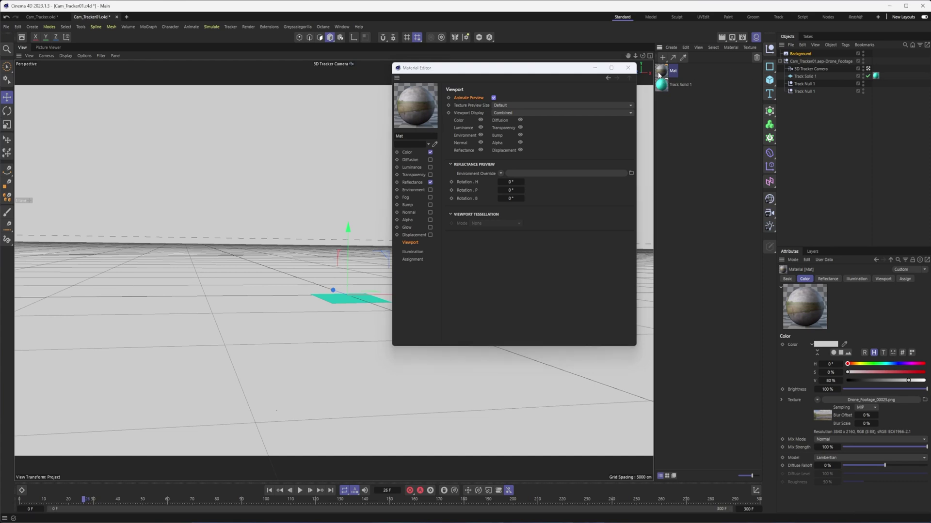
pyautogui.moveTo(661, 72); pyautogui.dragTo(801, 55)
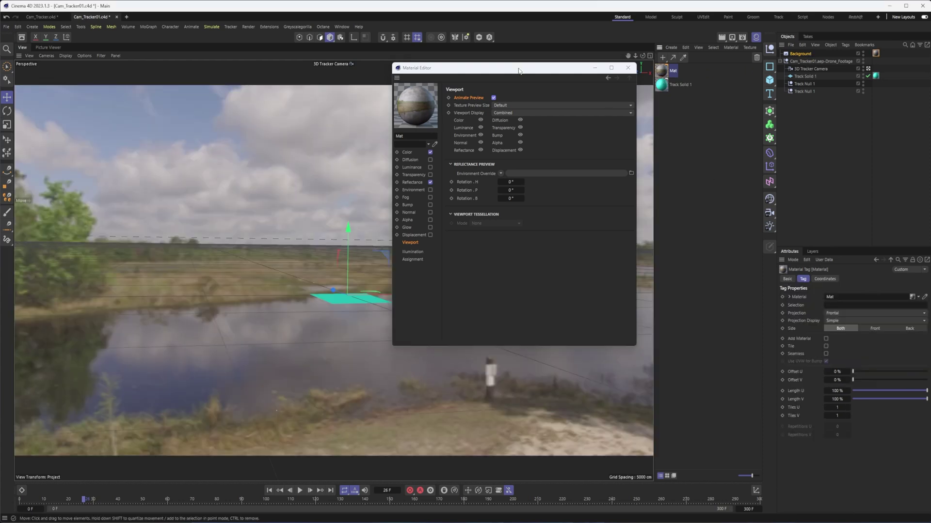
# Play and stop to check the drone footage background, then return to Mat's Color channel
pyautogui.moveTo(490, 73); pyautogui.dragTo(560, 69)
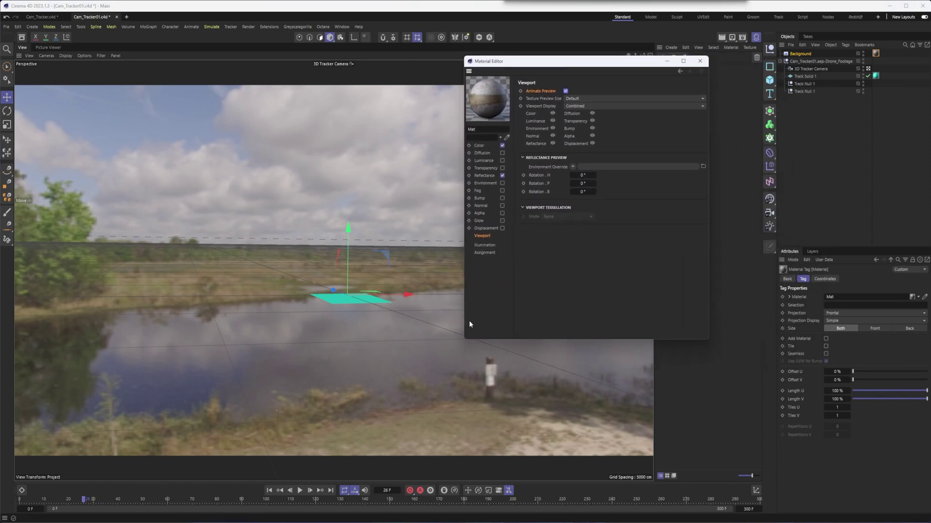
pyautogui.click(300, 491)
pyautogui.click(300, 490)
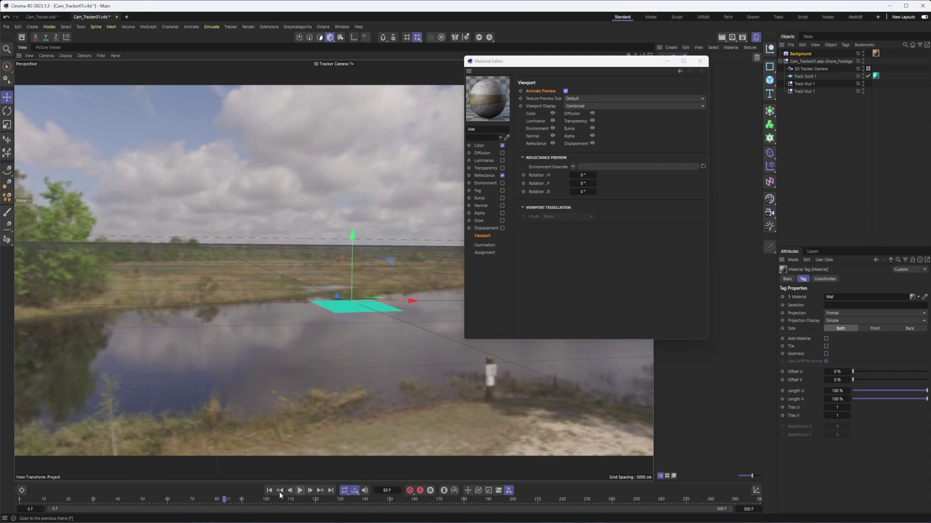
pyautogui.click(268, 490)
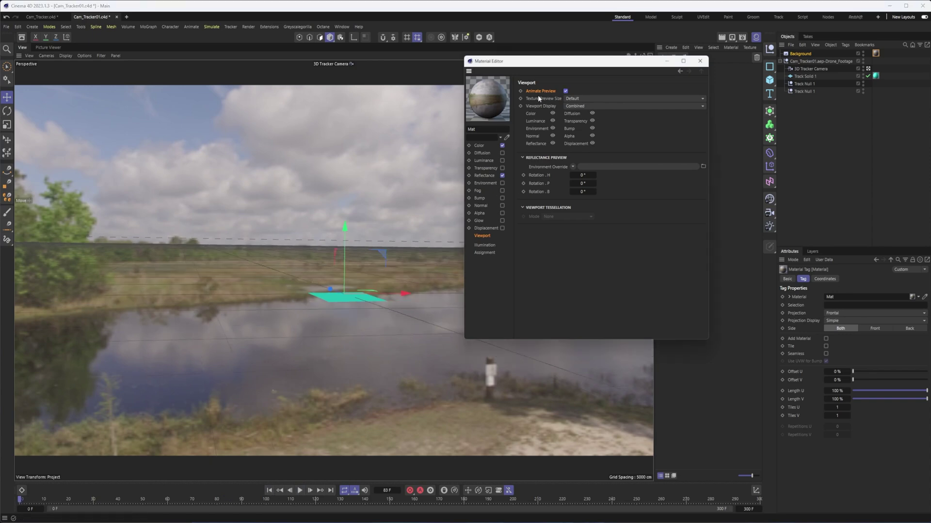
pyautogui.click(480, 146)
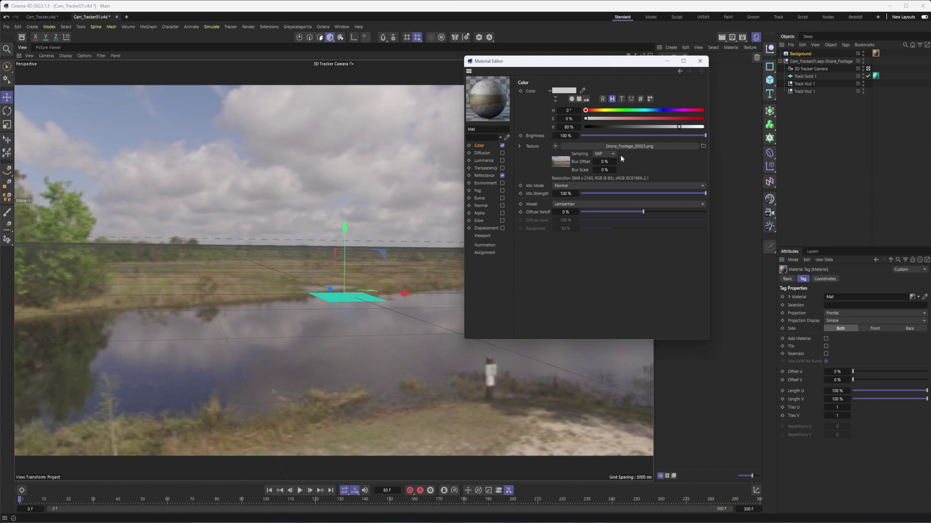
# Calculate the footage texture's animation range so it runs frames 25–325 at 30 fps
pyautogui.click(632, 147)
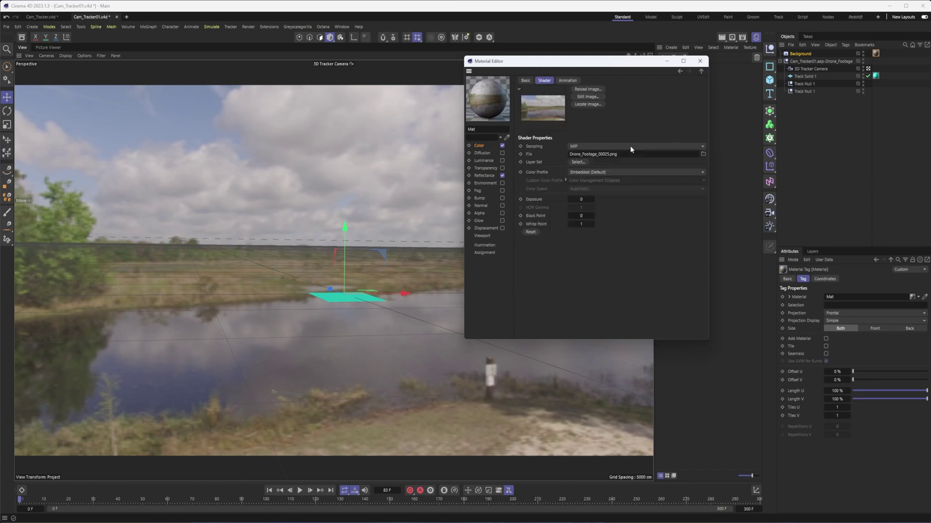
pyautogui.click(567, 81)
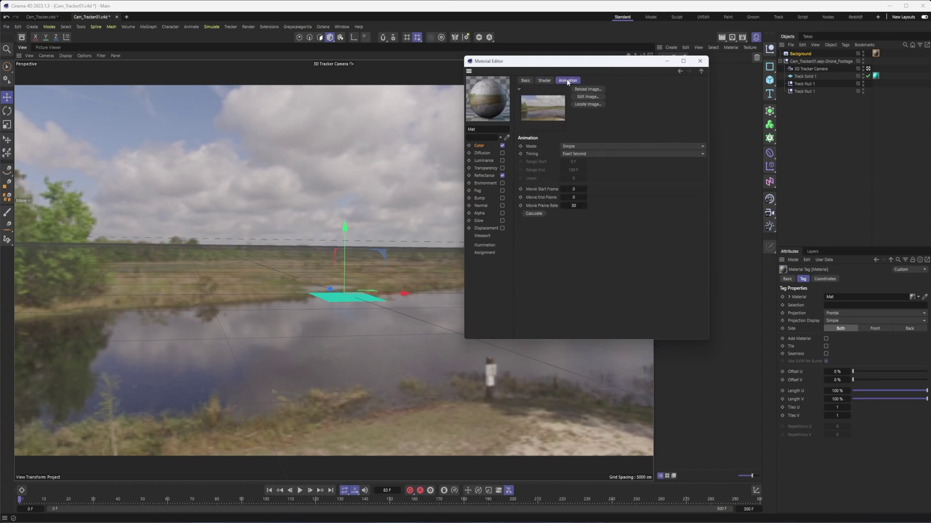
pyautogui.click(533, 214)
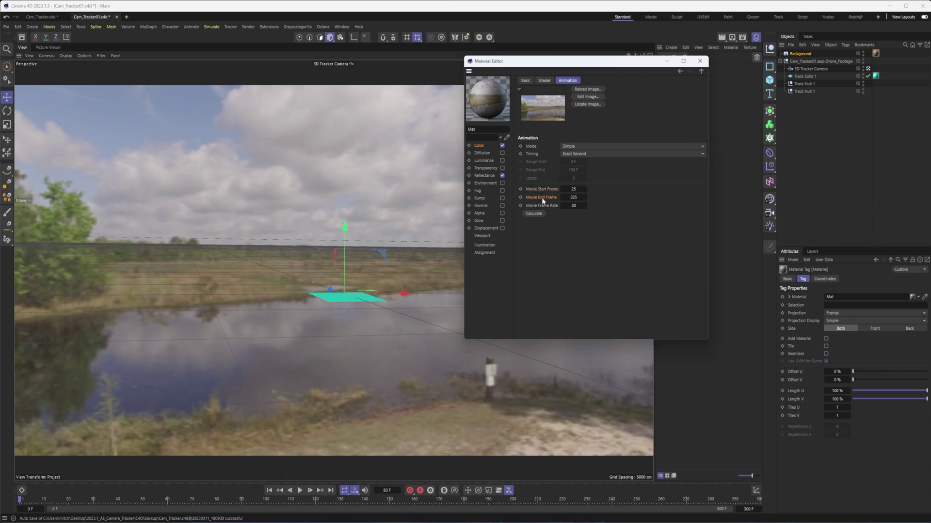
# Switch off Mat's Reflectance and play the scene with the moving drone background
pyautogui.click(501, 175)
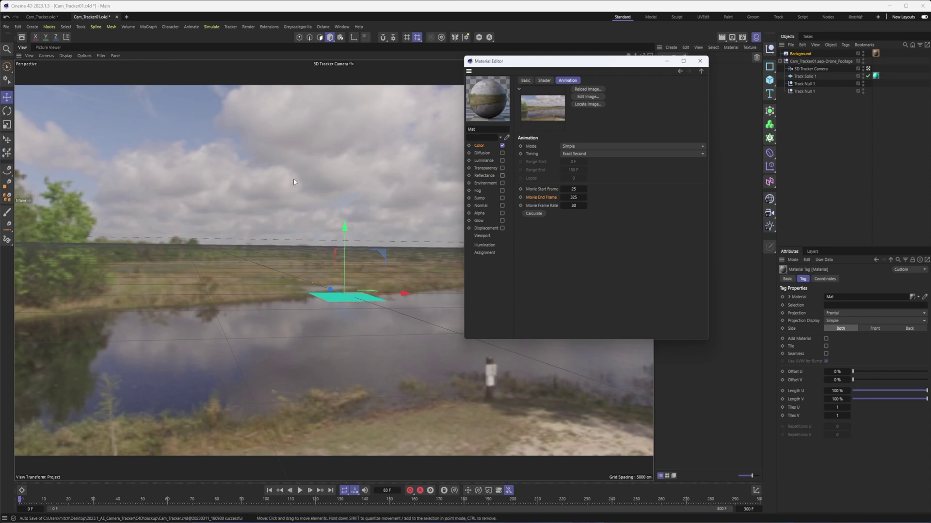
pyautogui.click(704, 62)
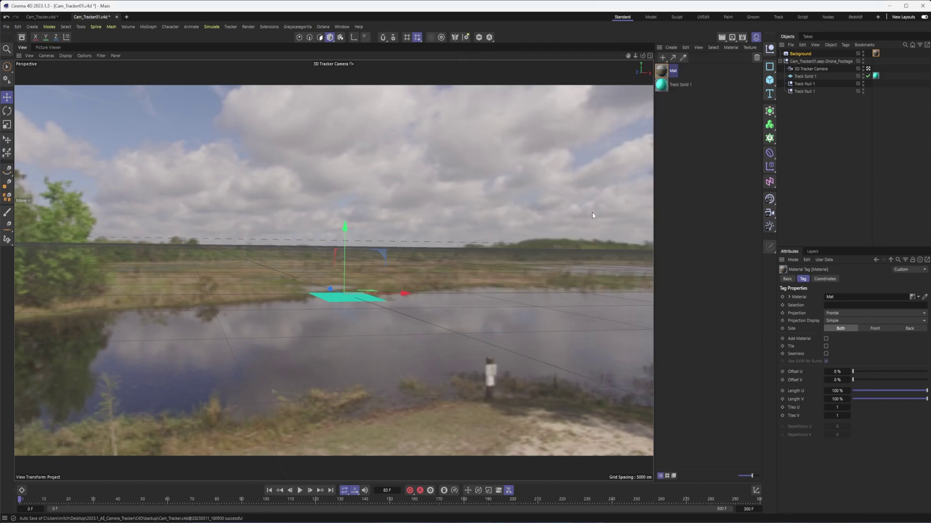
pyautogui.click(301, 491)
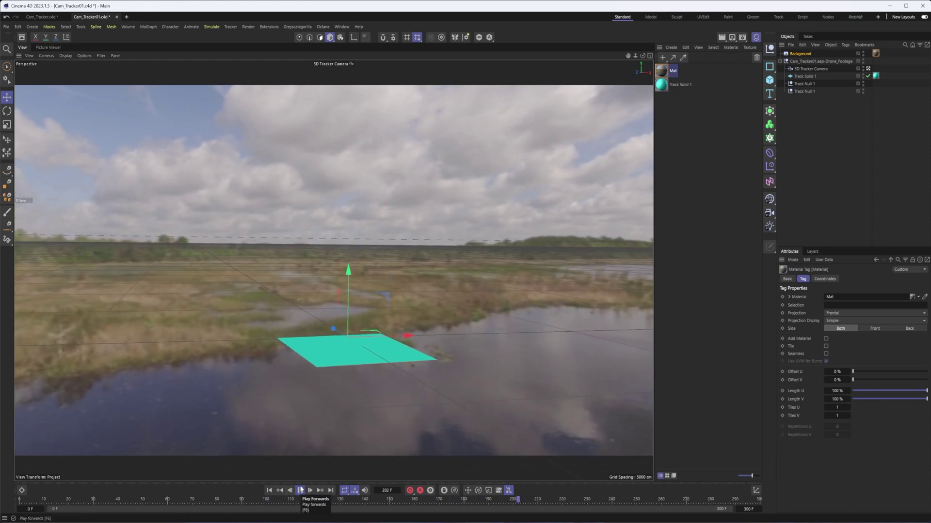
# Stop playback, turn off Workplane in the viewport Filter menu, and scrub back to frame 174
pyautogui.click(301, 490)
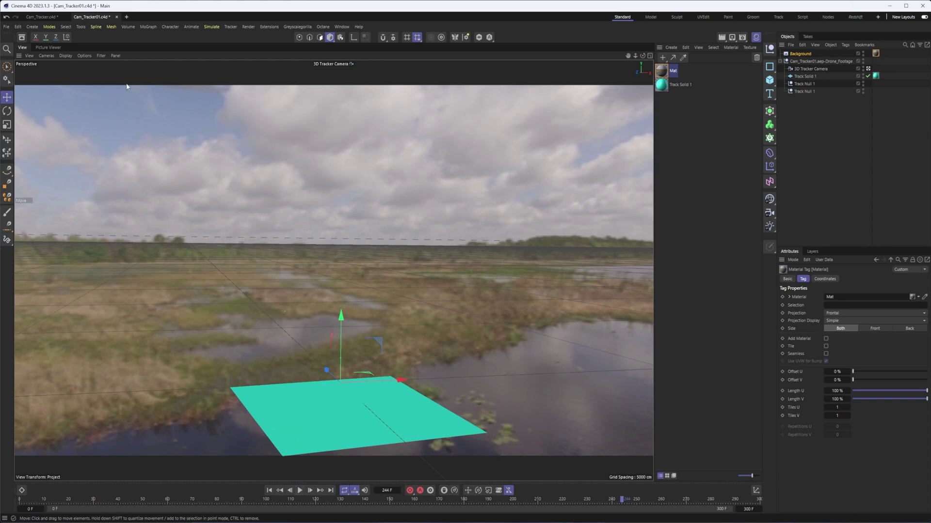
pyautogui.click(101, 55)
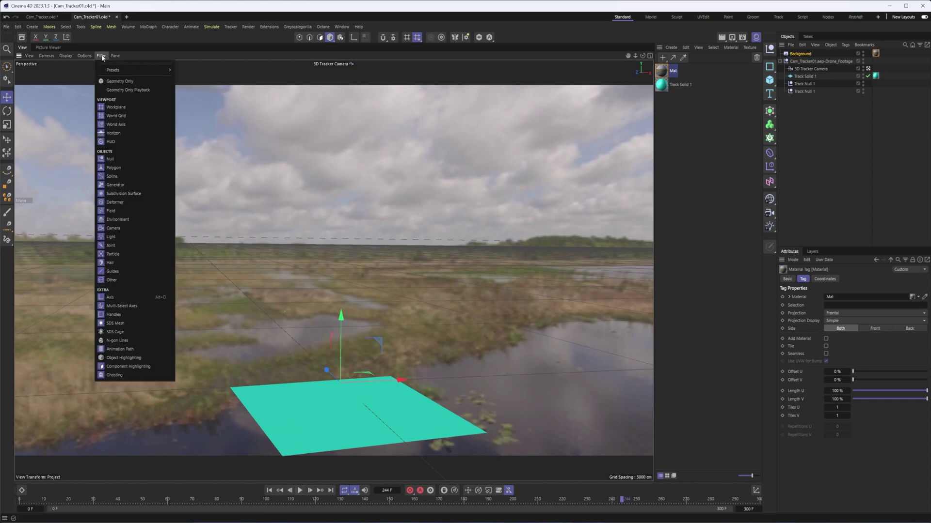
pyautogui.click(131, 107)
pyautogui.moveTo(221, 498); pyautogui.dragTo(396, 498)
pyautogui.moveTo(453, 495)
pyautogui.mouseDown()
pyautogui.moveTo(756, 504)
pyautogui.moveTo(118, 488)
pyautogui.moveTo(448, 498)
pyautogui.mouseUp()
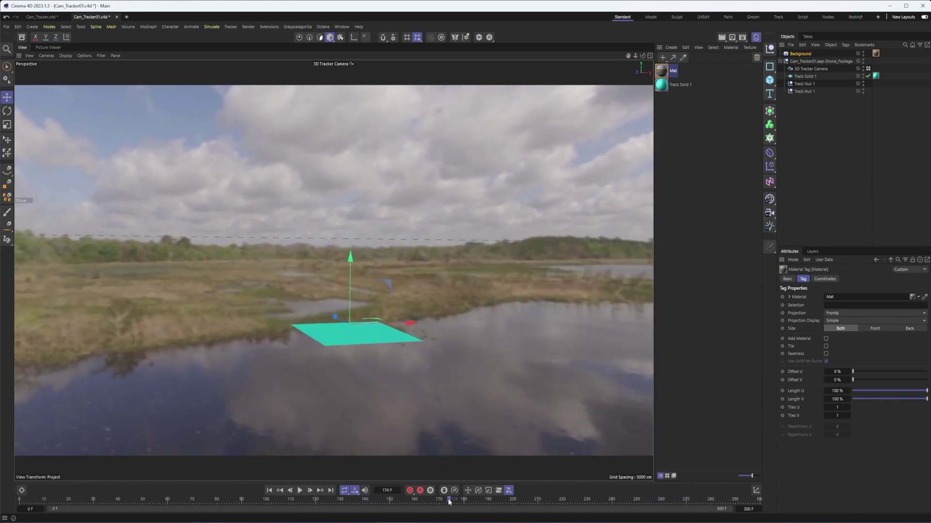
# Add a 3D Text object and scale it up
pyautogui.click(769, 93)
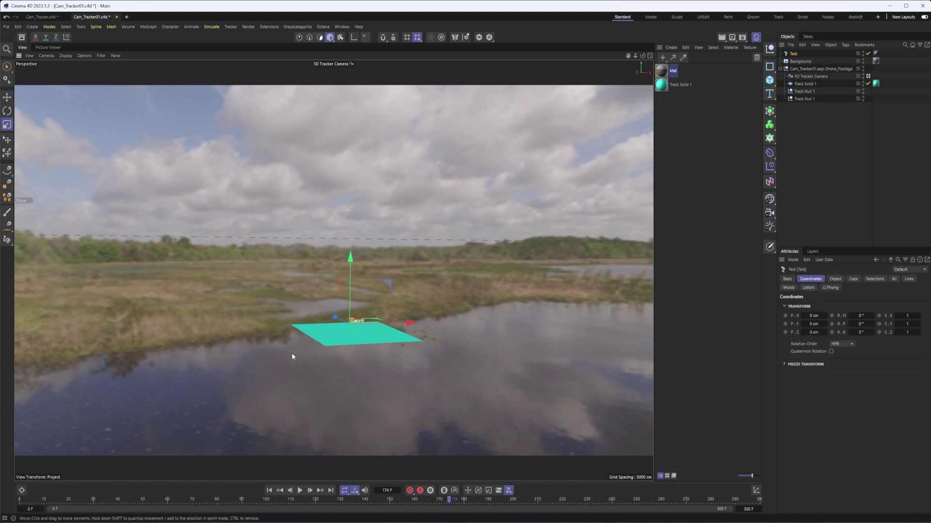
pyautogui.press('t')
pyautogui.moveTo(292, 353); pyautogui.dragTo(484, 353)
pyautogui.moveTo(587, 319); pyautogui.dragTo(645, 322)
# Move the Text along X onto the tracked plane and play the shot
pyautogui.press('e')
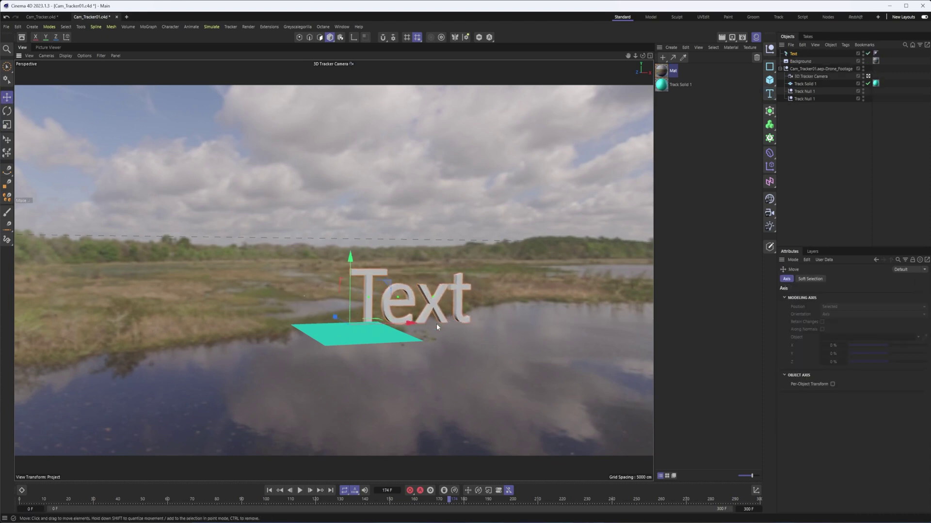
pyautogui.moveTo(375, 321); pyautogui.dragTo(292, 335)
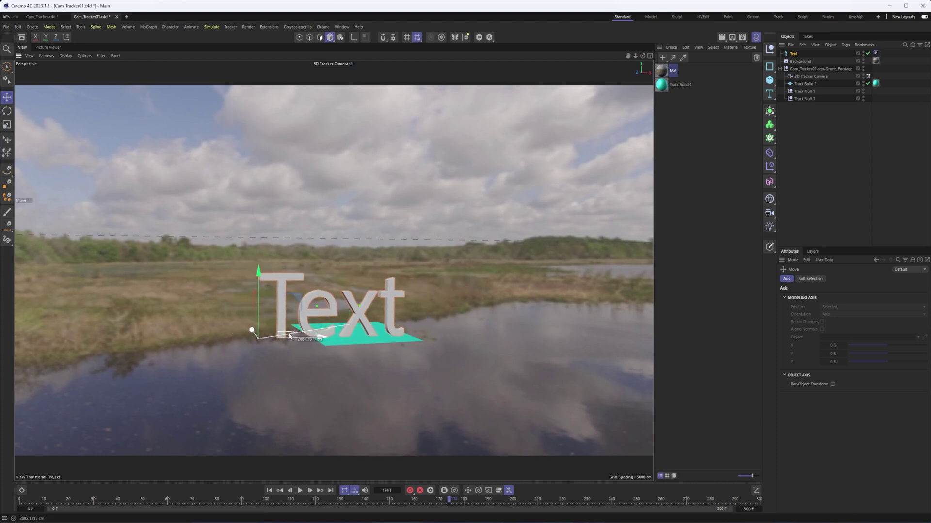
pyautogui.click(299, 490)
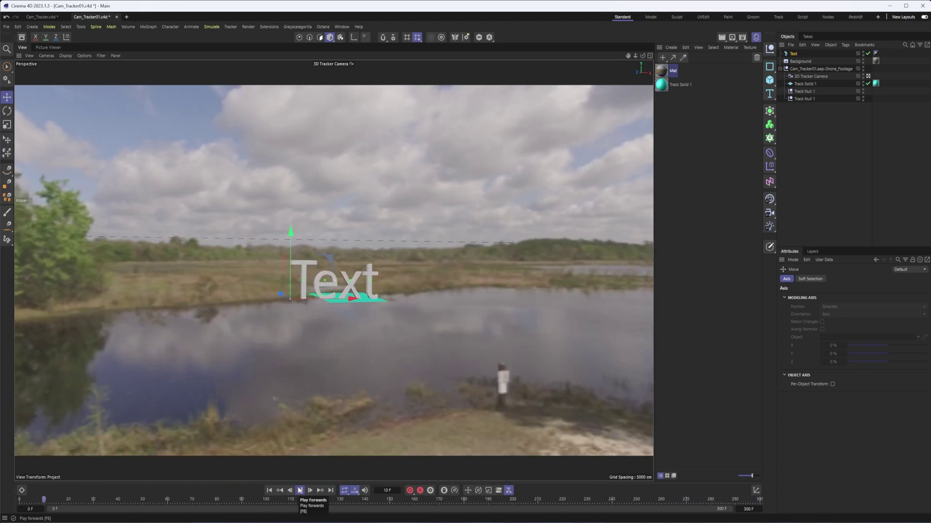
# Stop playback and inspect the 3D Tracker Camera's 24.7499 mm Focal Length in the Object tab
pyautogui.click(299, 490)
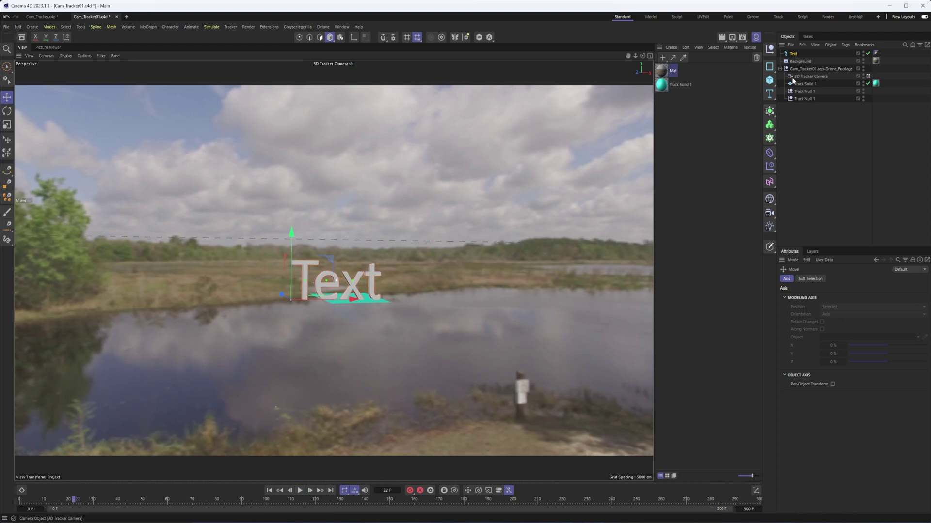
pyautogui.click(805, 76)
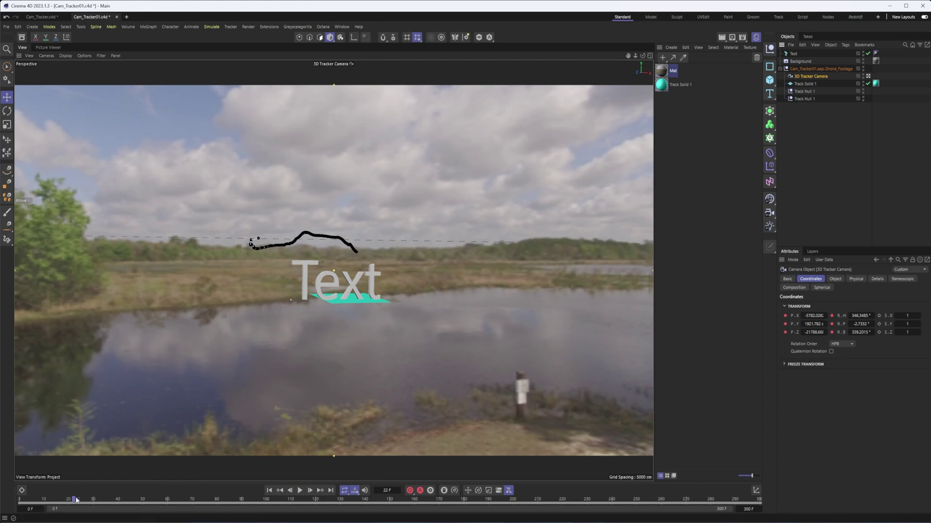
pyautogui.click(834, 279)
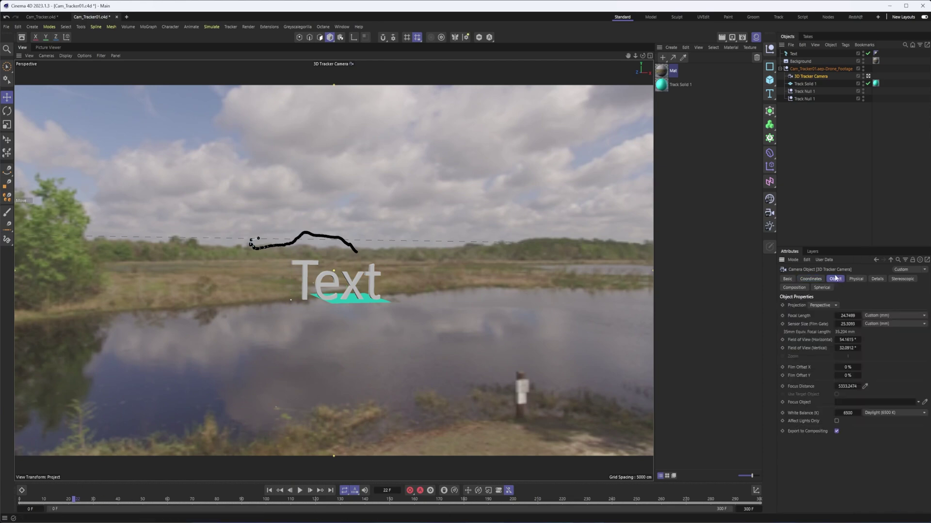
pyautogui.click(800, 315)
pyautogui.click(843, 315)
pyautogui.click(351, 285)
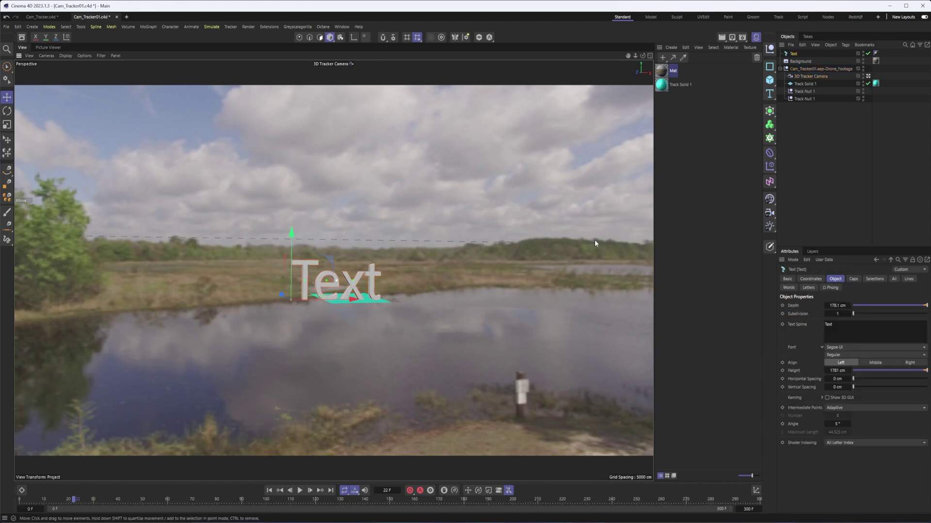
pyautogui.click(811, 77)
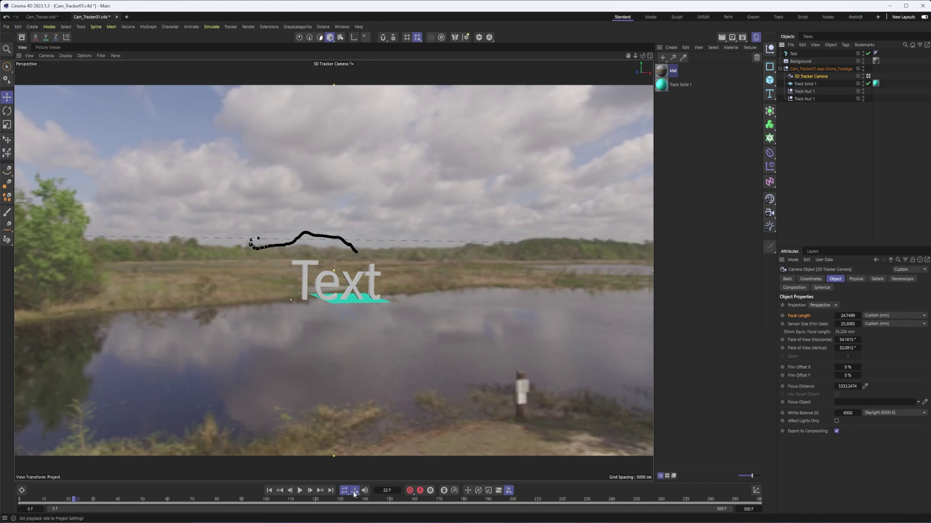
# Play the shot forward and deselect everything to watch the Text stay on the plane
pyautogui.click(302, 491)
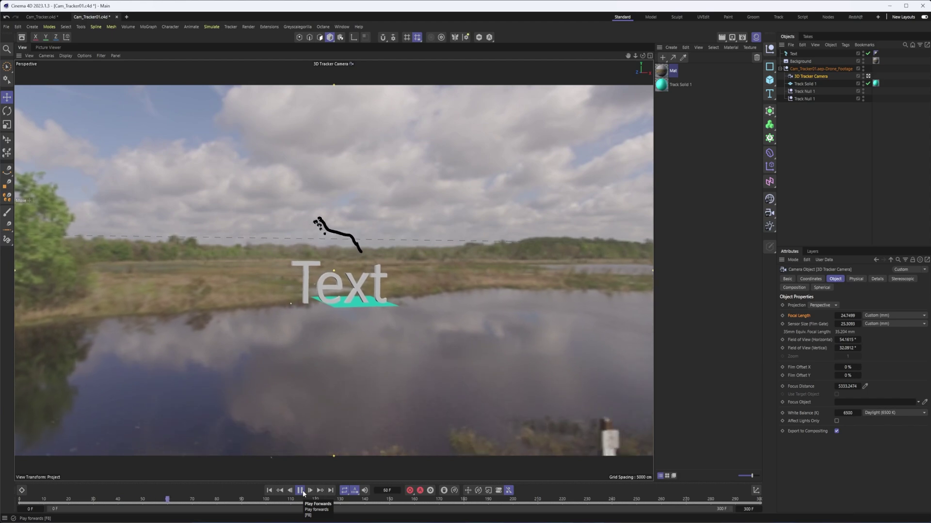
pyautogui.click(723, 266)
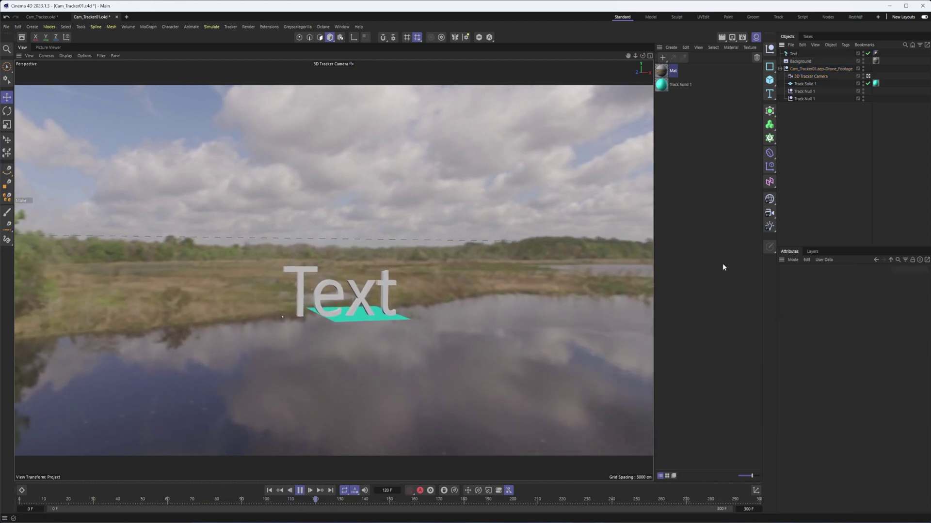